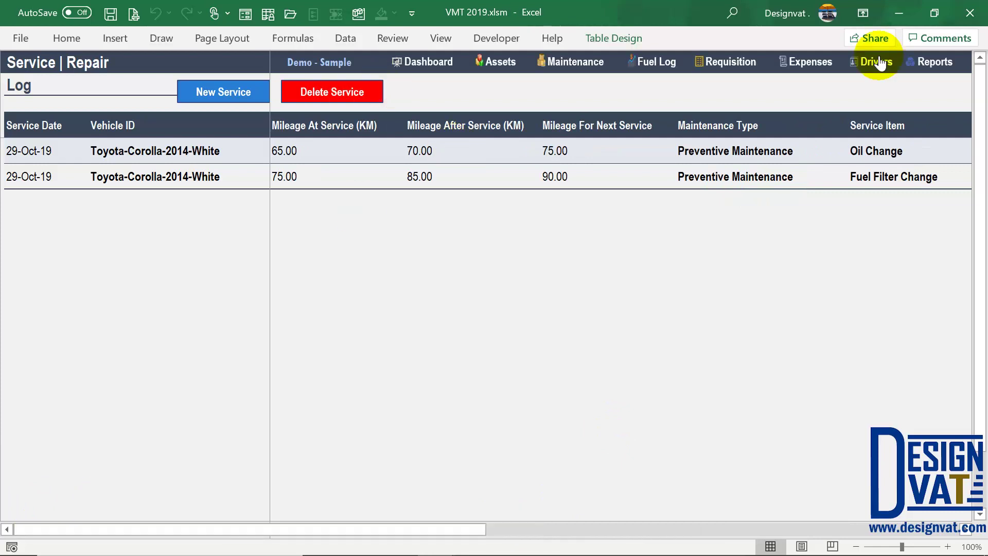
- Refresh the PM Calendar so the 29-Jul-19 Fuel Filter Change reads Completed
left_click(935, 61)
left_click(332, 361)
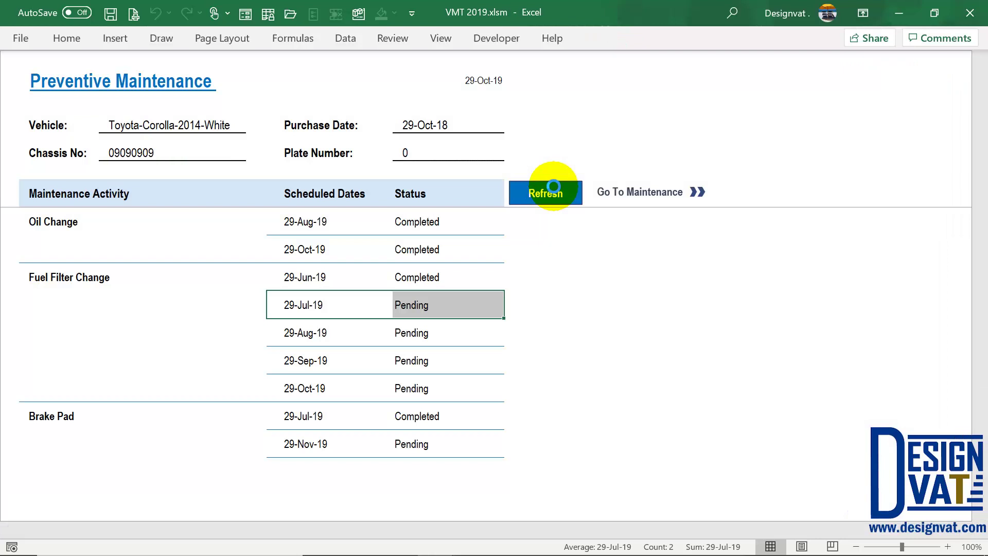
left_click(553, 186)
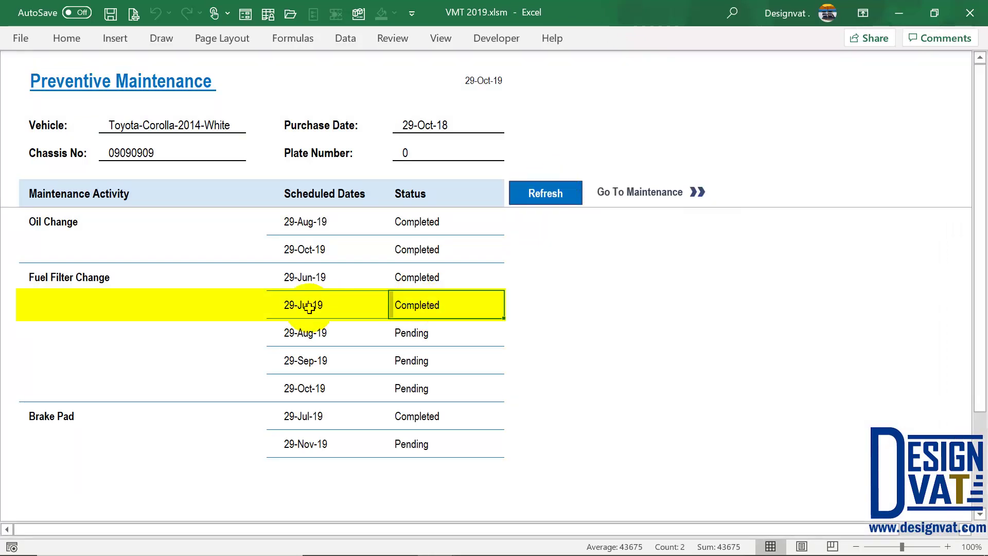
left_click(328, 301)
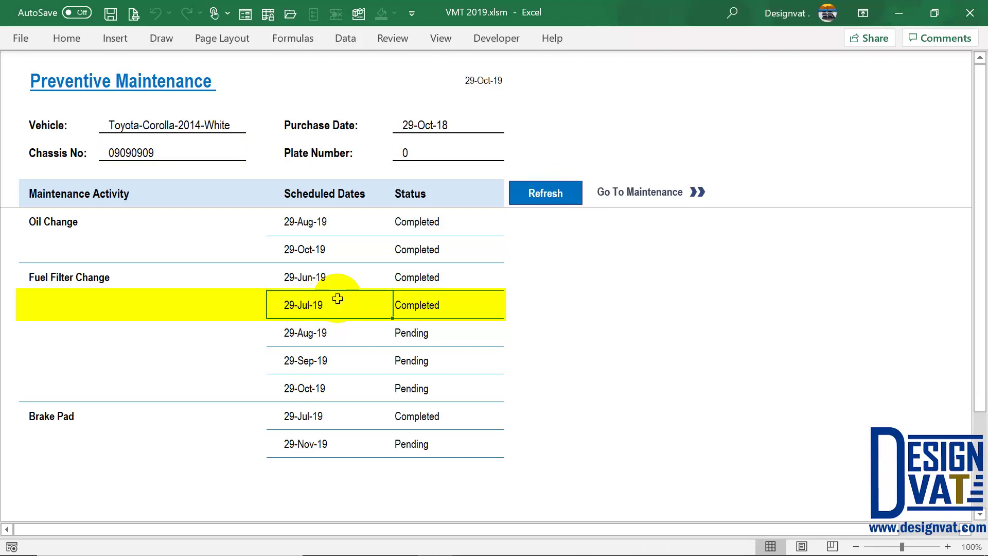
- Check the maintenance schedule and the service log's cost and technician columns, then return to Reports
left_click(647, 193)
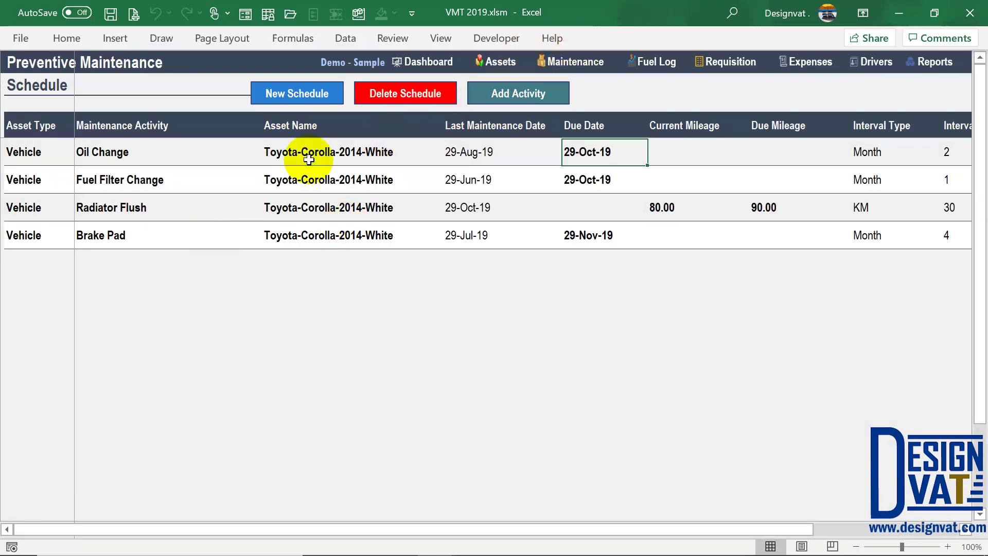
left_click(31, 84)
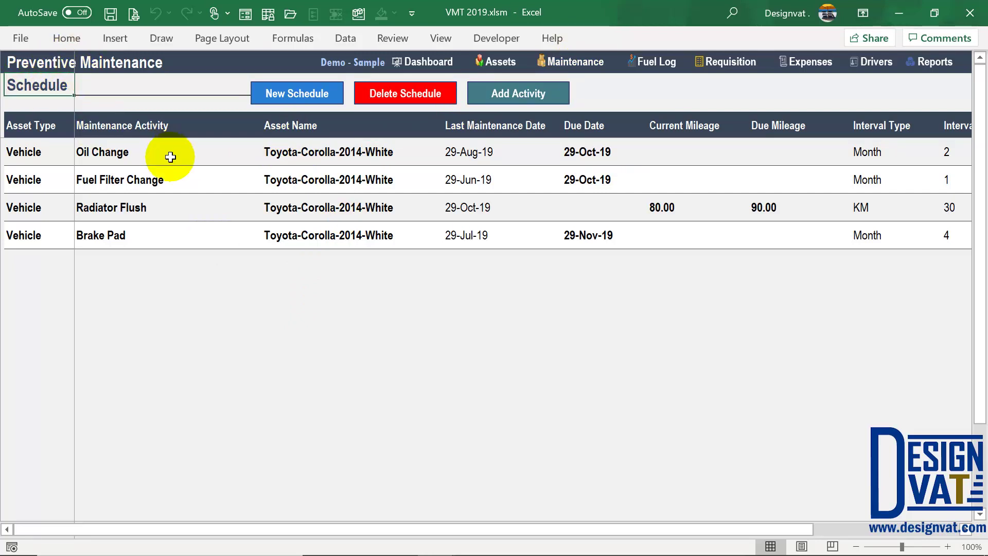
left_click(521, 93)
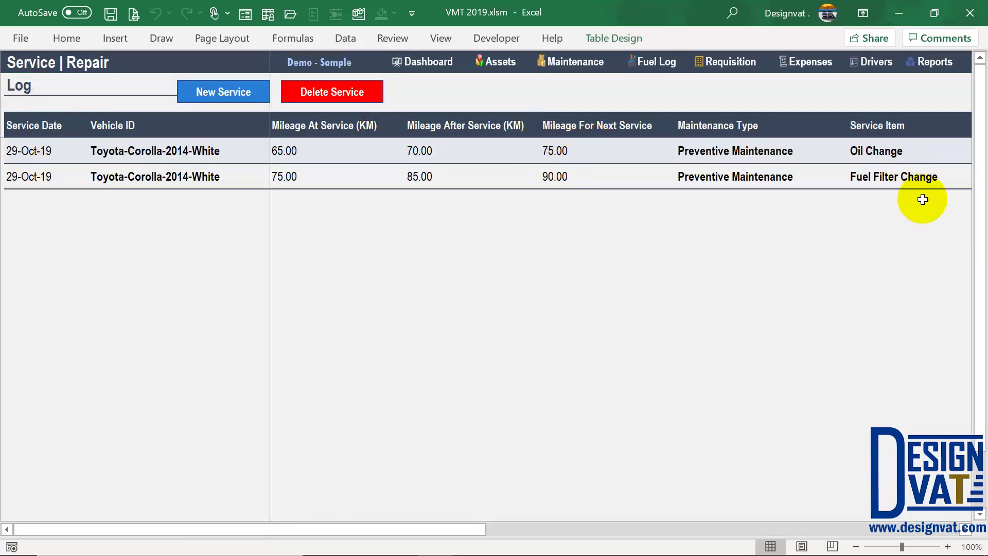
key("Right")
key("Right")
key("Right")
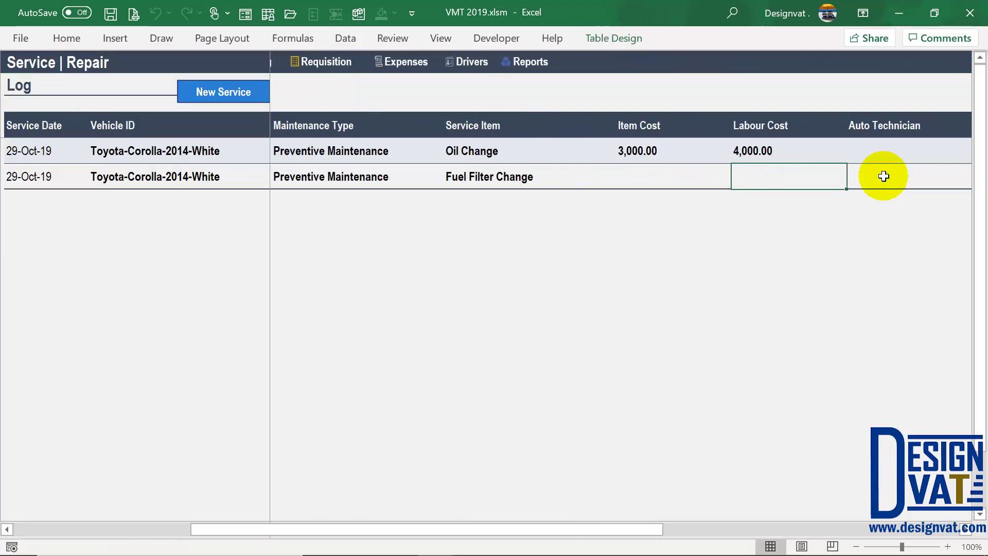
left_click_drag(616, 530, 119, 488)
left_click(935, 62)
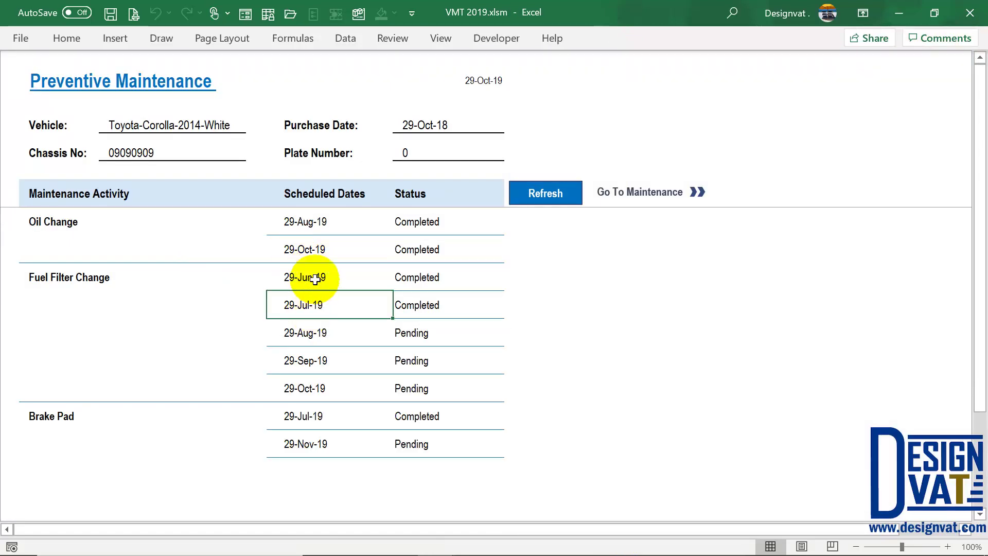
- Review the Fuel Filter Change dates: 29-Jul-19 Completed; 29-Aug, 29-Sep and 29-Oct-19 Pending
left_click(313, 277)
left_click_drag(308, 335, 303, 384)
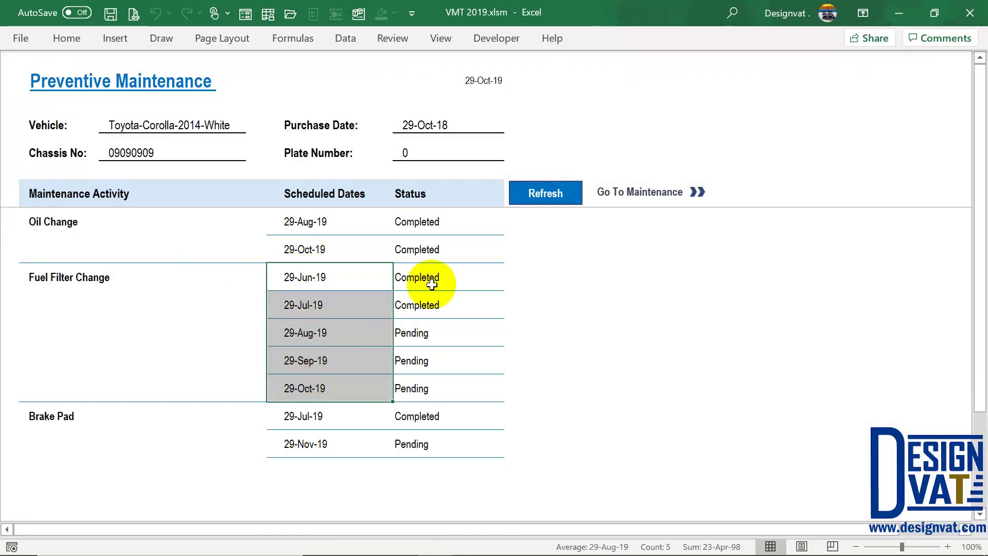
left_click_drag(433, 280, 328, 297)
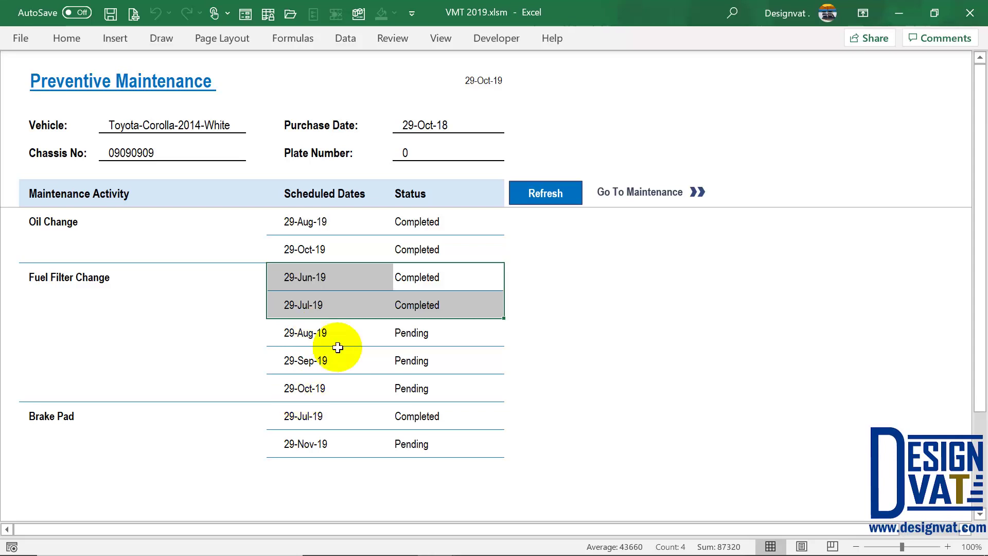
left_click_drag(294, 335, 411, 335)
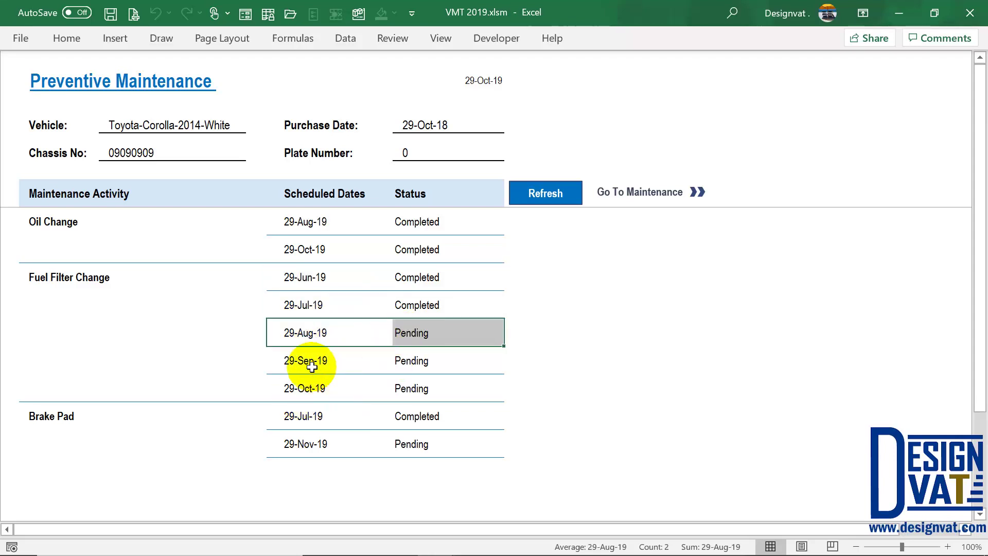
left_click_drag(326, 360, 419, 360)
left_click_drag(304, 388, 425, 390)
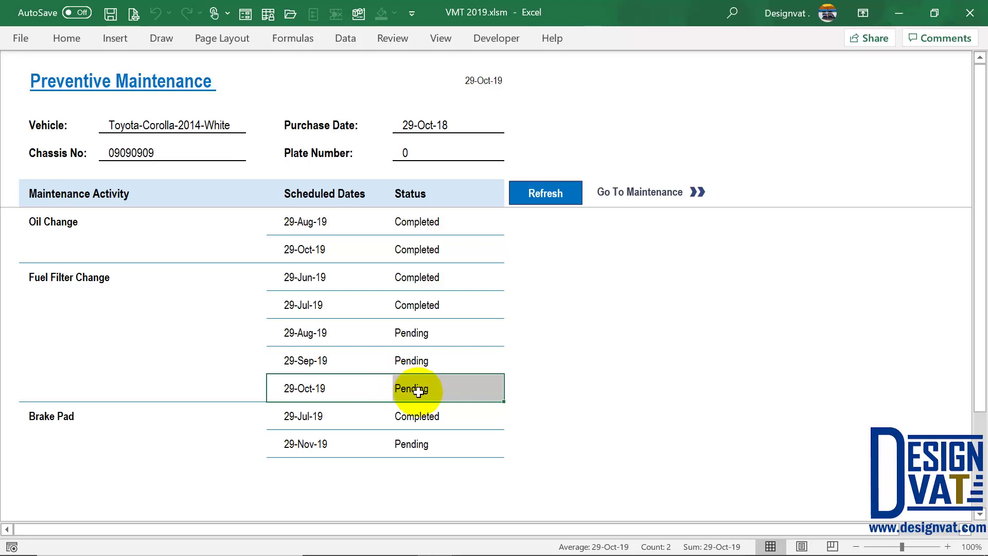
left_click(419, 391)
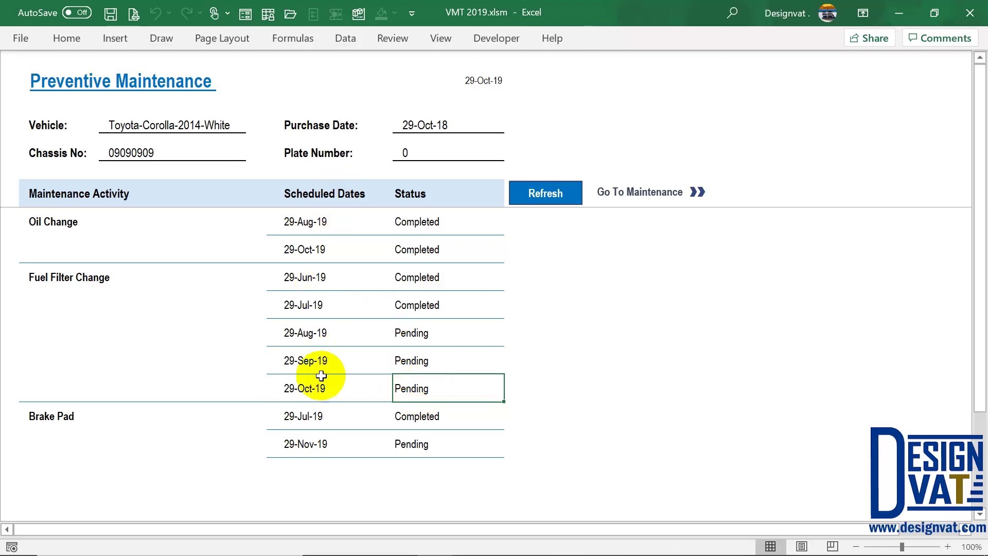
- Check the Brake Pad entries (29-Jul-19 Completed, 29-Nov-19 Pending), then open the maintenance schedule
left_click(50, 419)
left_click(304, 416)
left_click_drag(309, 413, 417, 412)
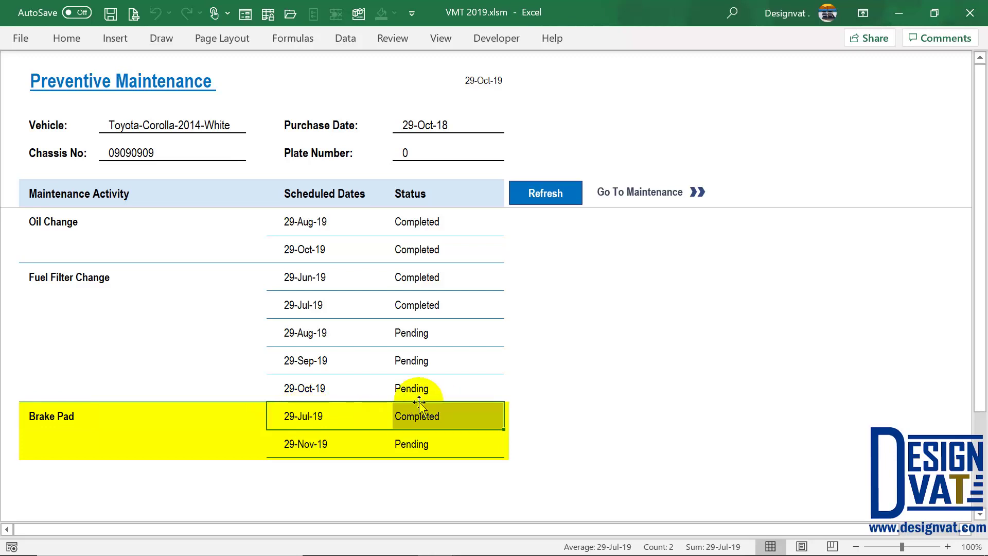
left_click(310, 440)
left_click_drag(410, 443, 336, 445)
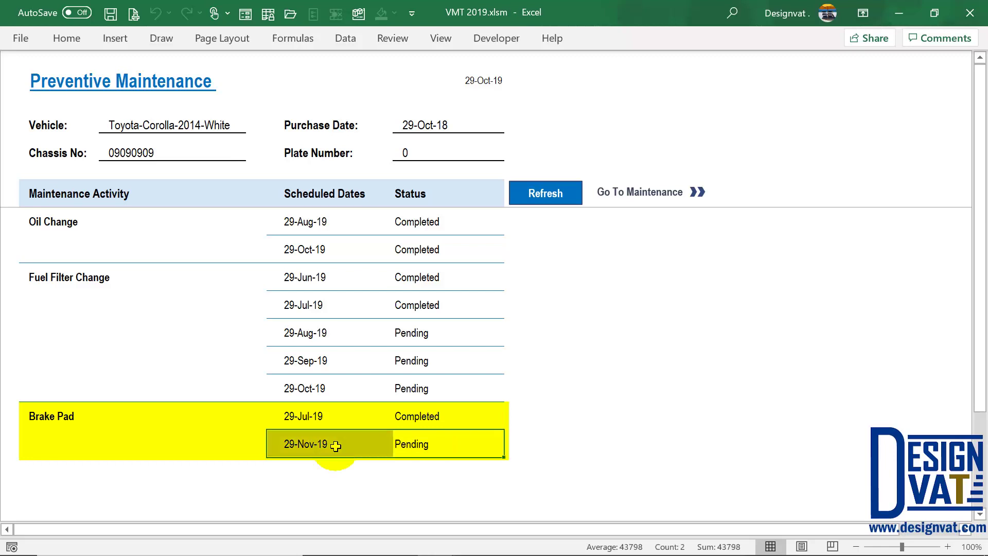
left_click(456, 81)
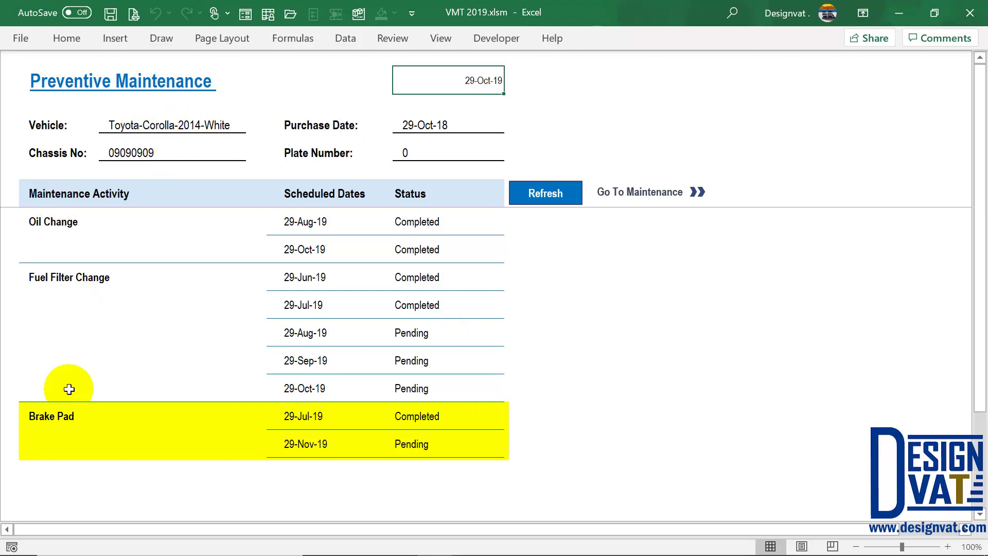
left_click(113, 133)
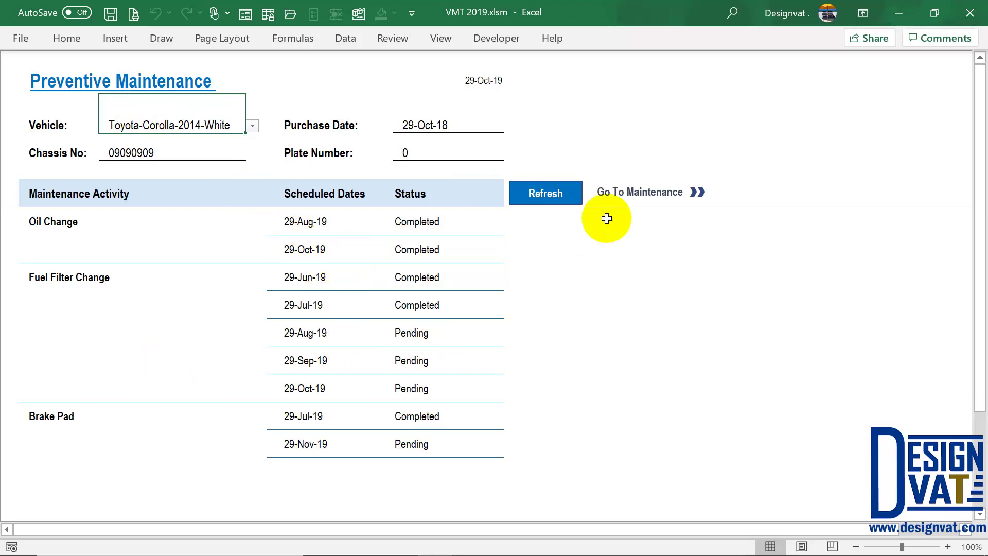
left_click(643, 195)
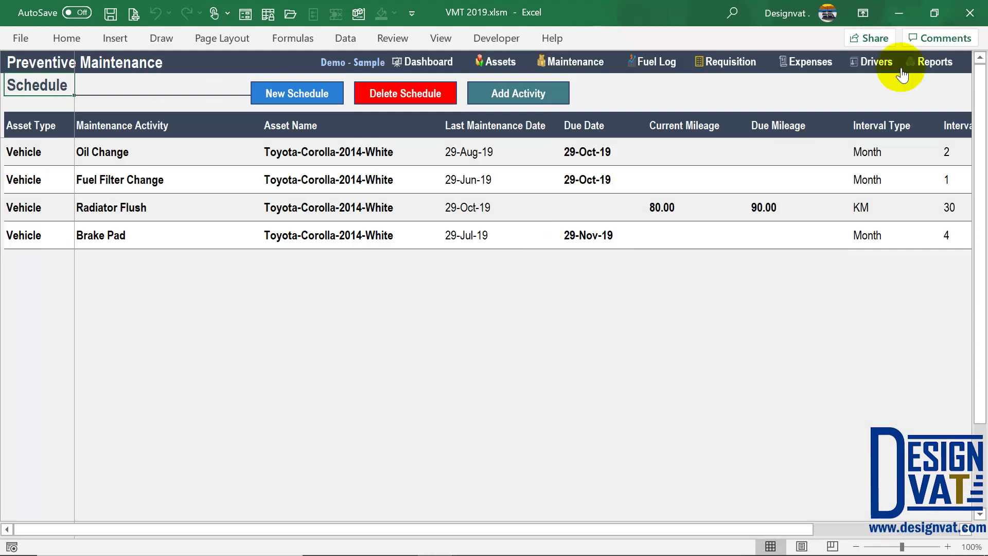
- Open the Driver Database, check the due dates, glance at the empty Driver Renewal Log, and return
left_click(935, 63)
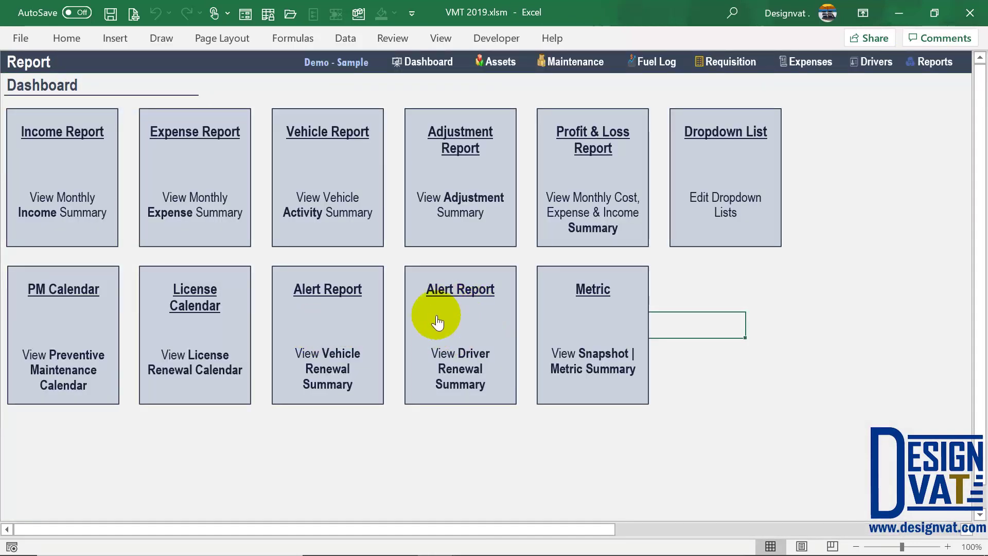
left_click(880, 63)
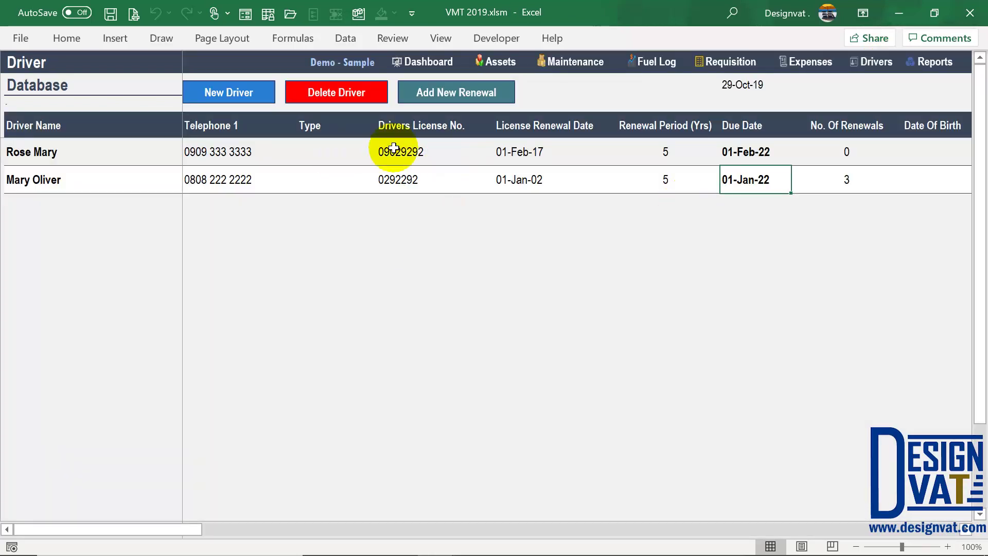
left_click_drag(779, 136, 745, 178)
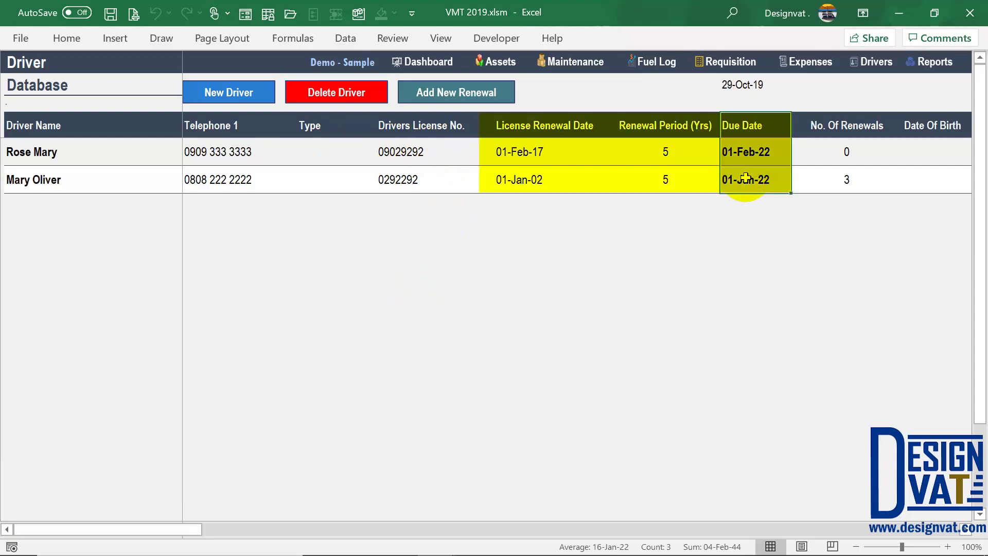
left_click(421, 92)
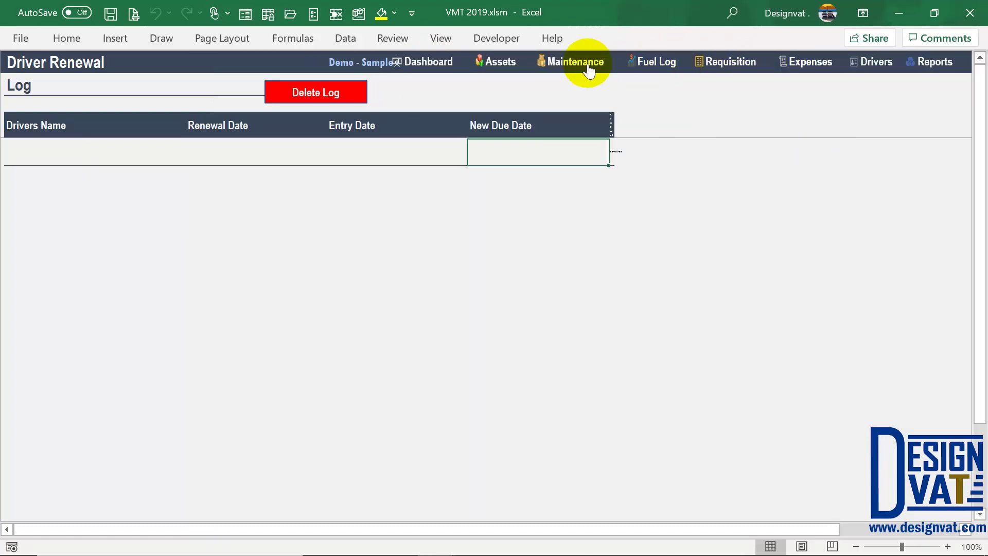
left_click(886, 74)
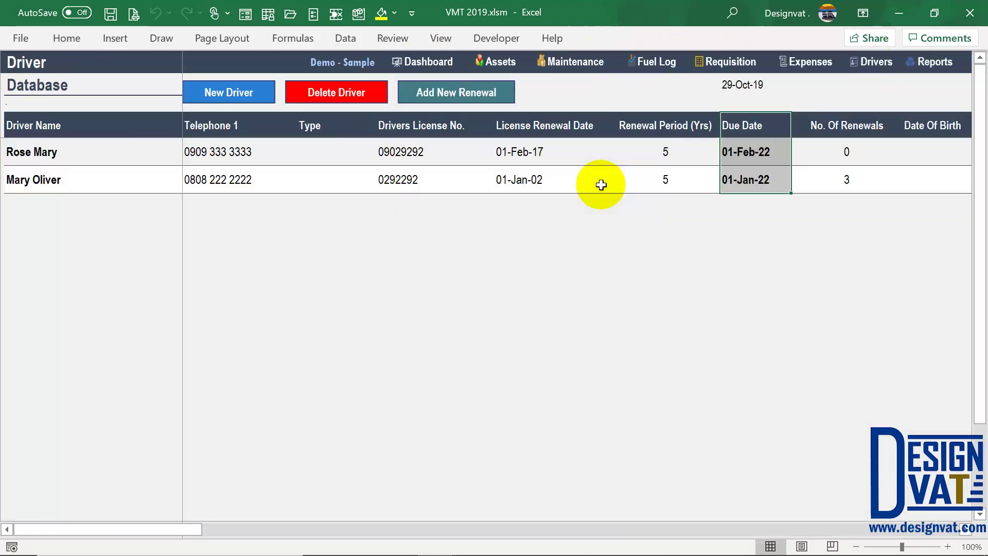
left_click(571, 157)
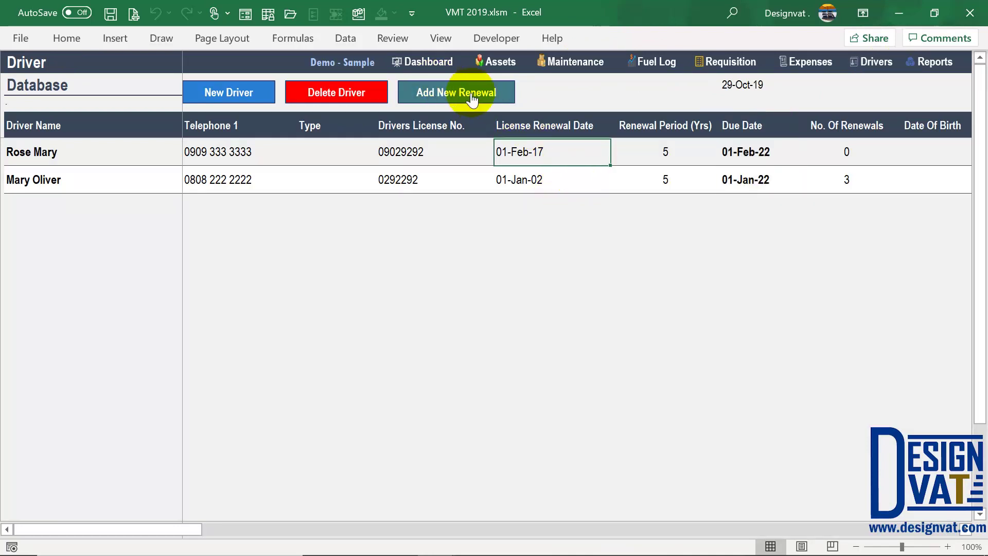
left_click(672, 154)
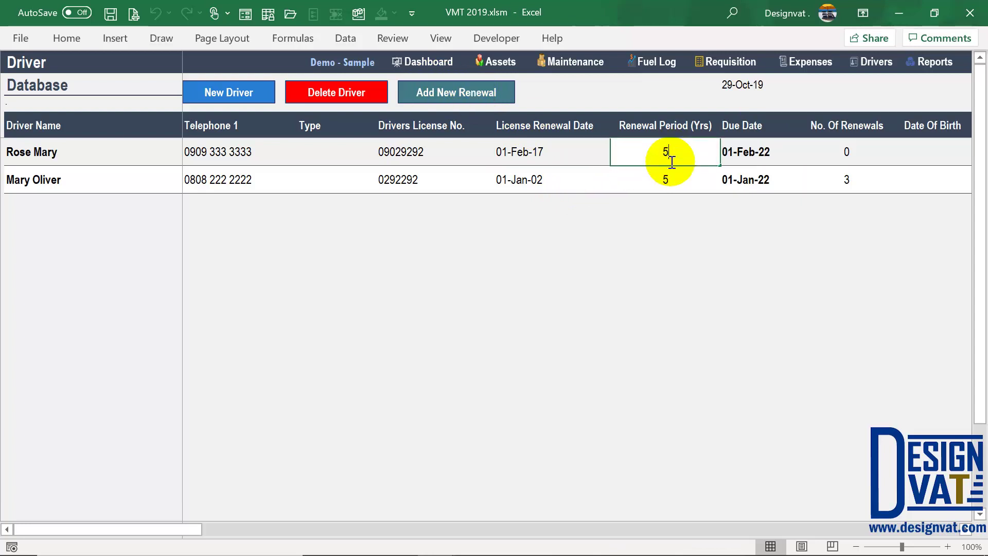
type("3")
key("Return")
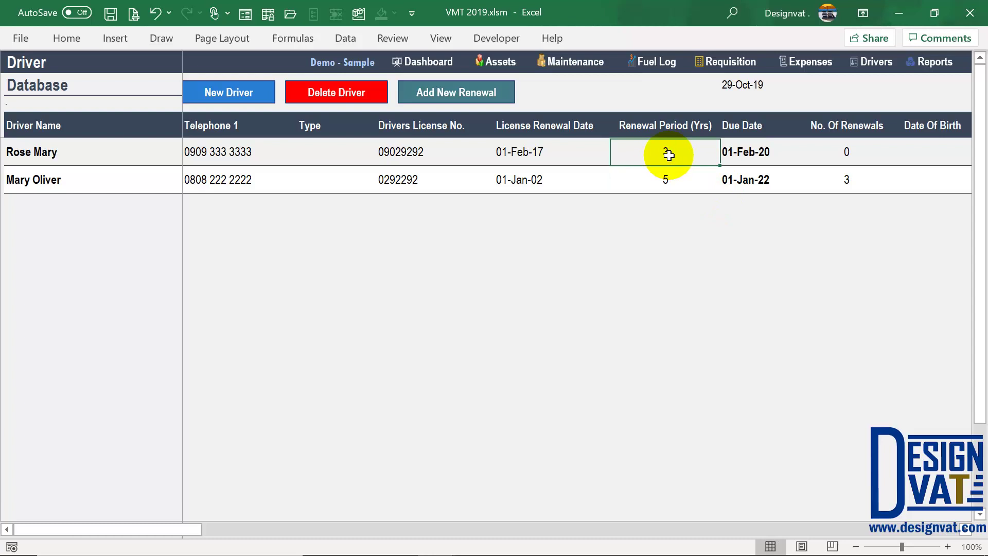
type("2")
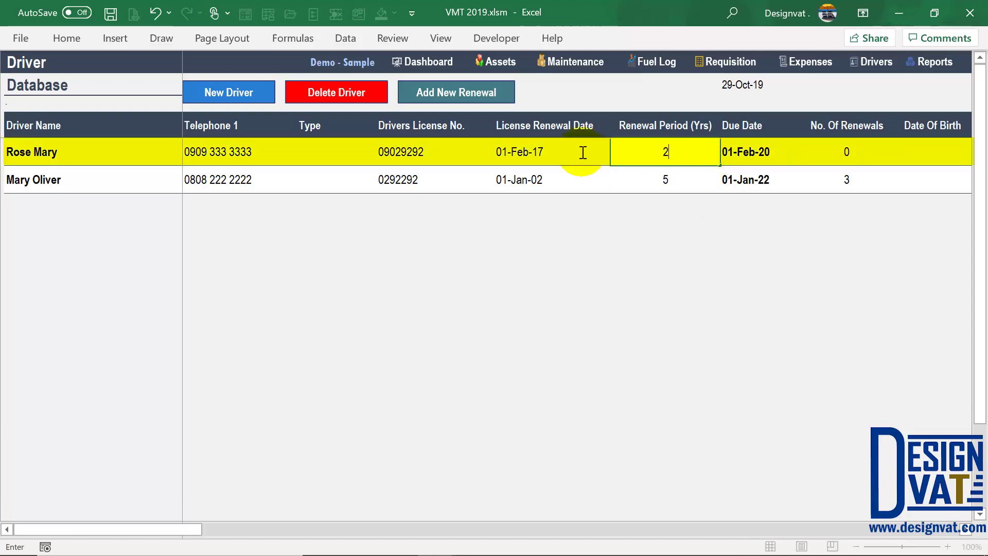
key("Return")
left_click(533, 155)
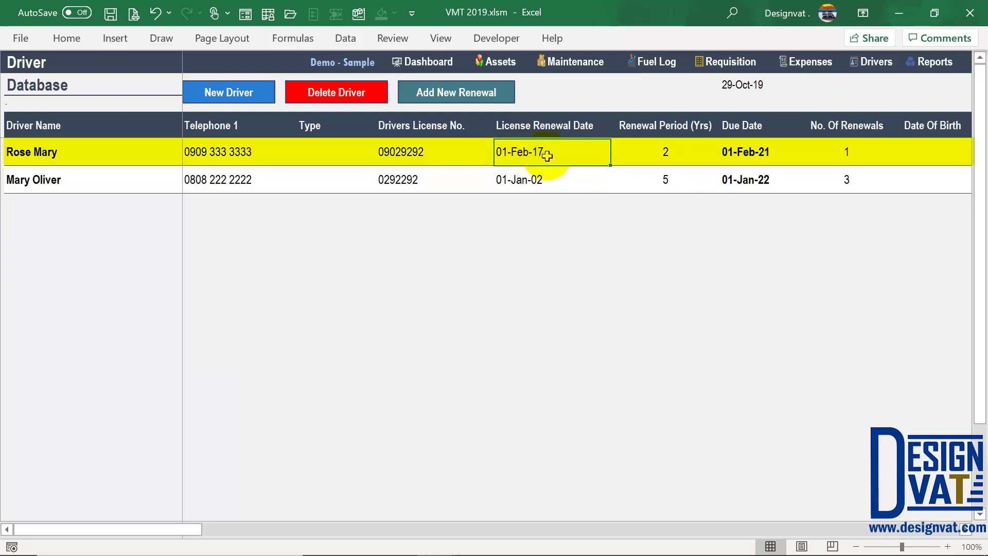
left_click(654, 153)
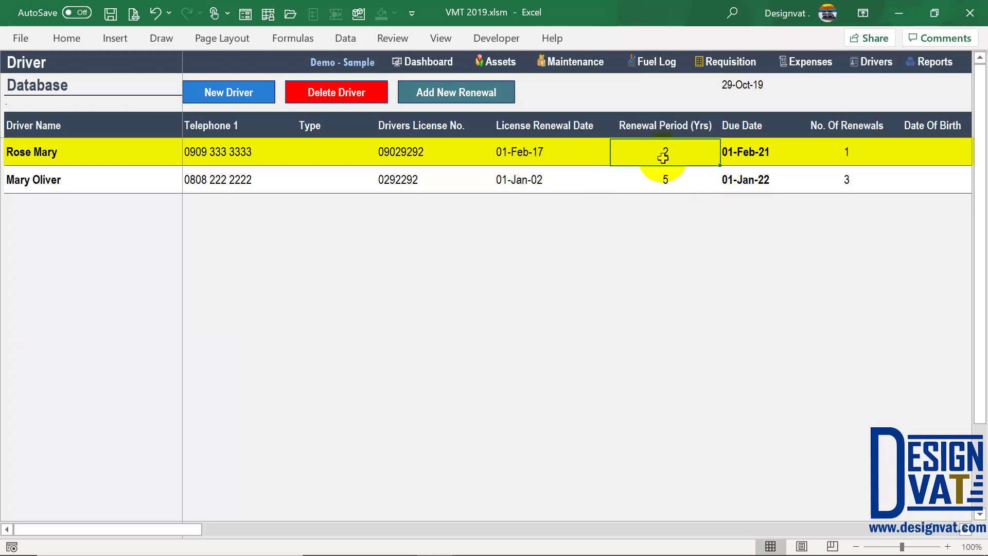
left_click(535, 151)
left_click(742, 85)
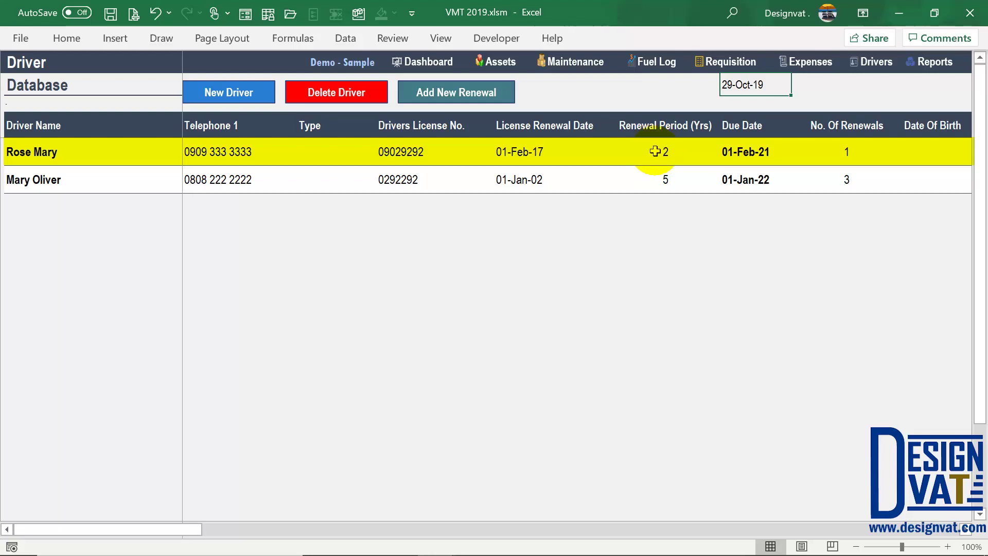
left_click(753, 153)
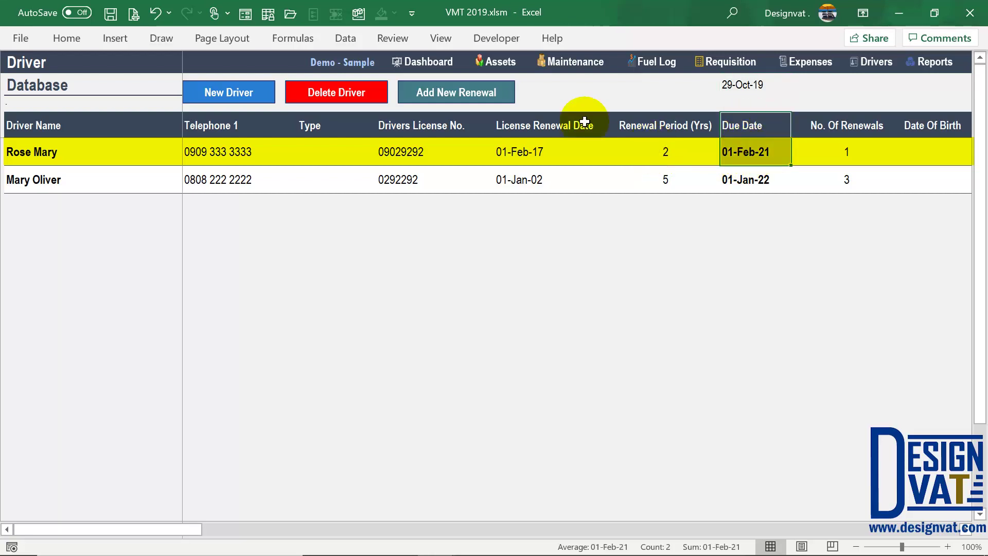
left_click_drag(558, 125, 561, 154)
left_click_drag(765, 126, 756, 154)
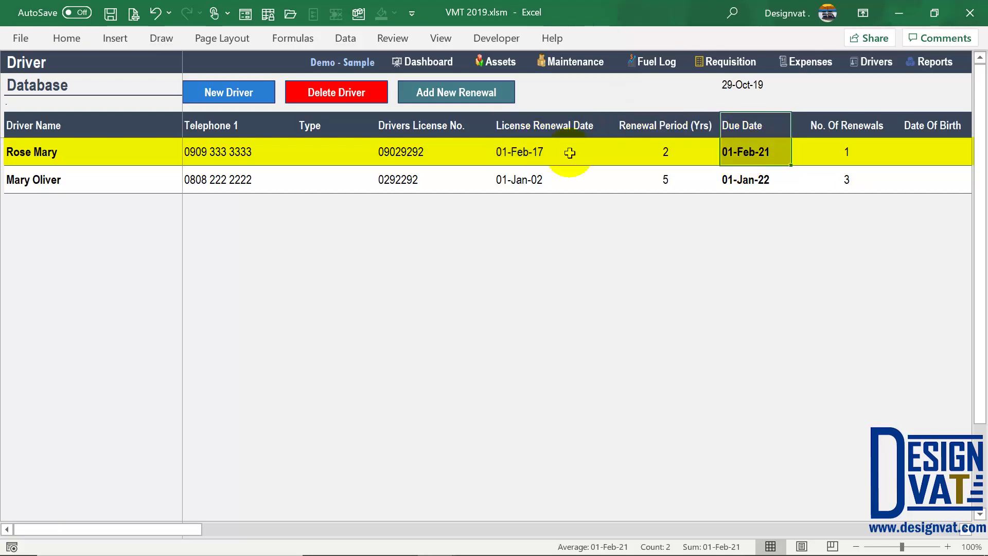
- Change the second driver's licence renewal date to 01-Jan-18 and compare both drivers' renewal counts
left_click(563, 185)
double_click(540, 184)
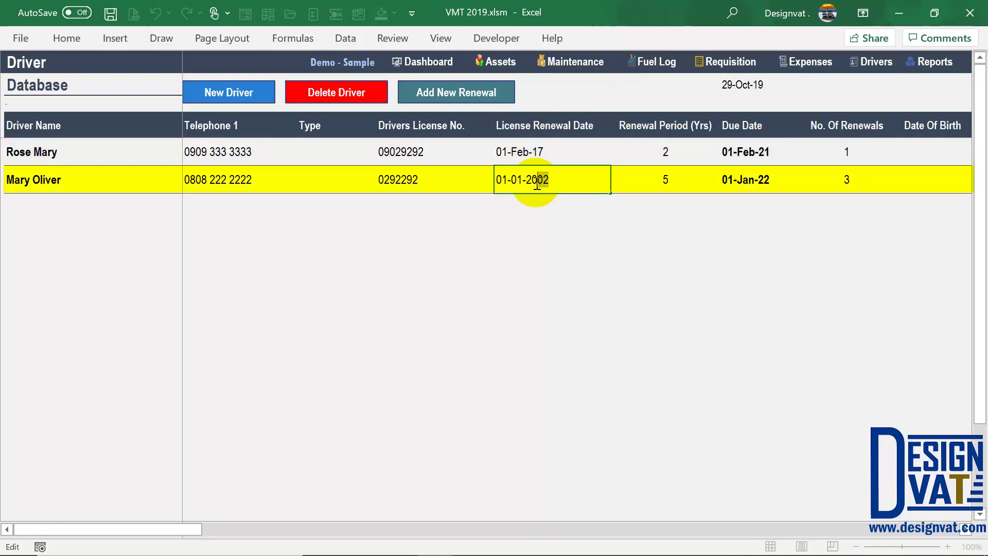
type("8")
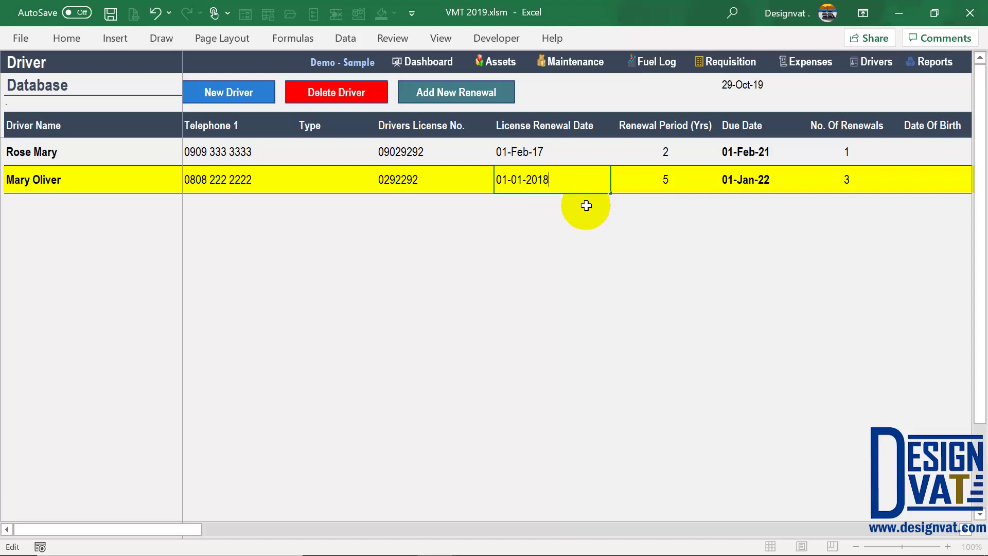
key("Return")
left_click(657, 176)
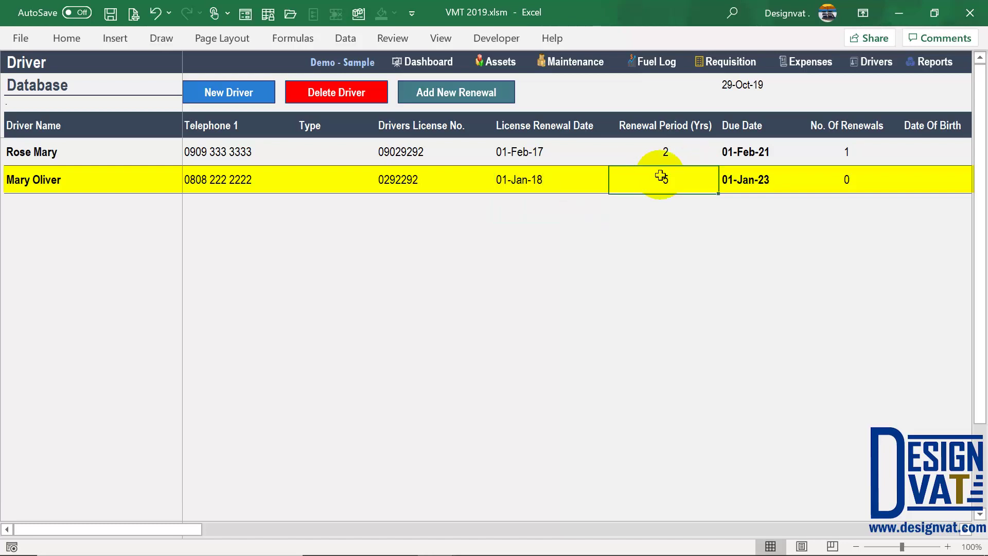
left_click(522, 181)
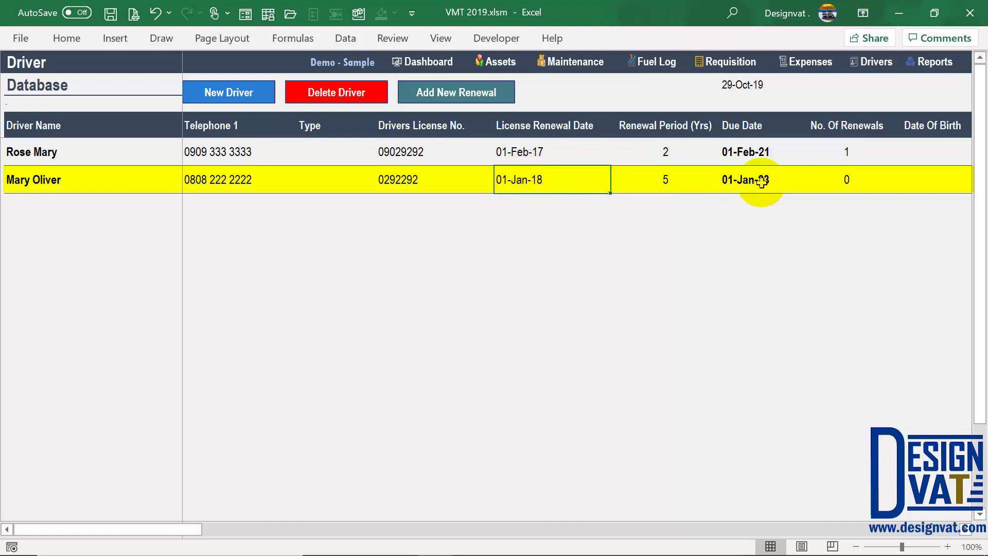
left_click(846, 126)
left_click(845, 179)
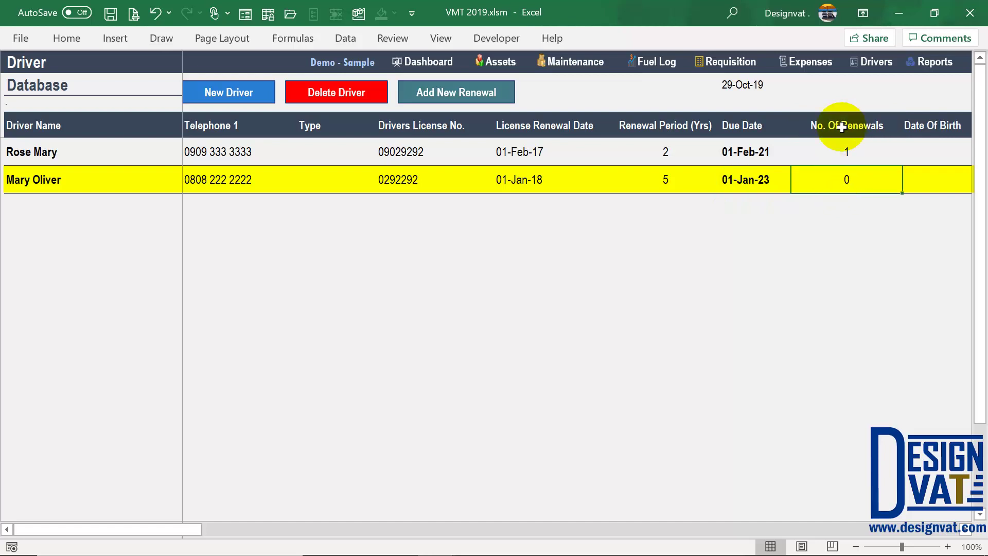
left_click_drag(844, 128, 844, 188)
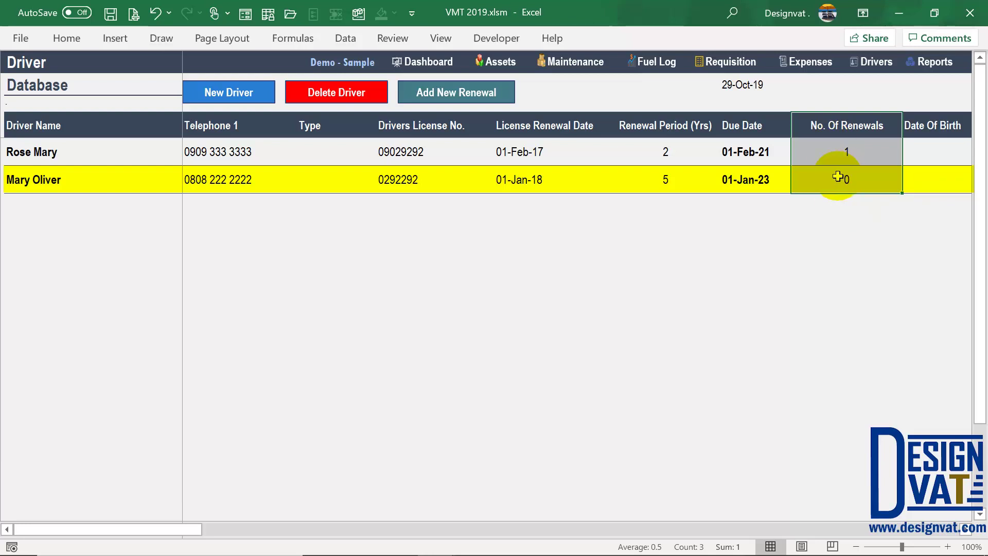
left_click(848, 177)
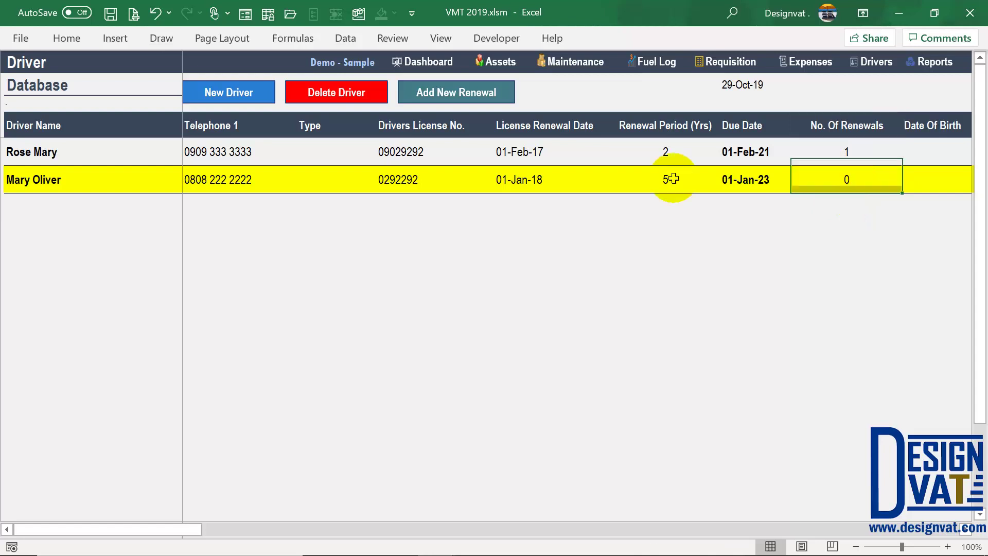
- Set the second driver's renewal period to 1 year
double_click(555, 180)
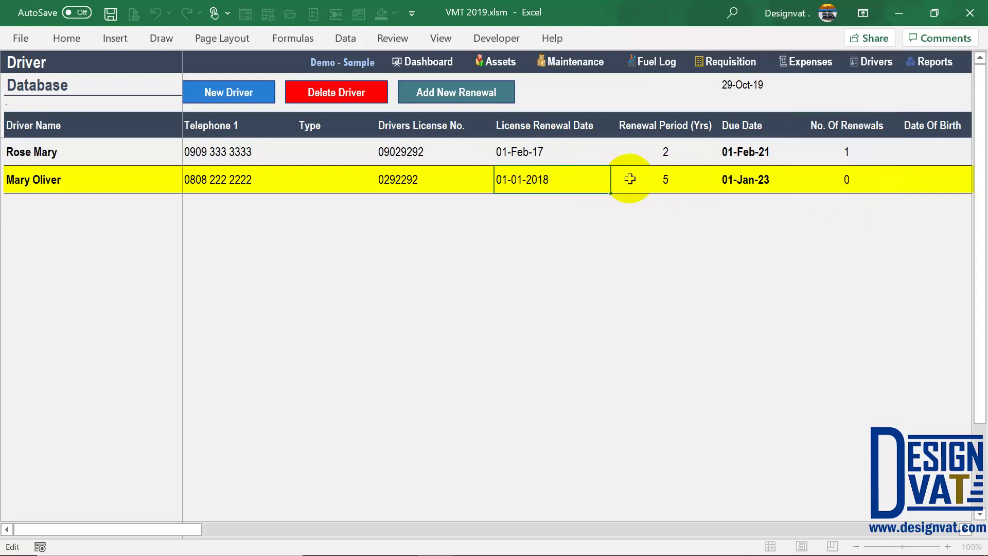
left_click(666, 178)
type("1")
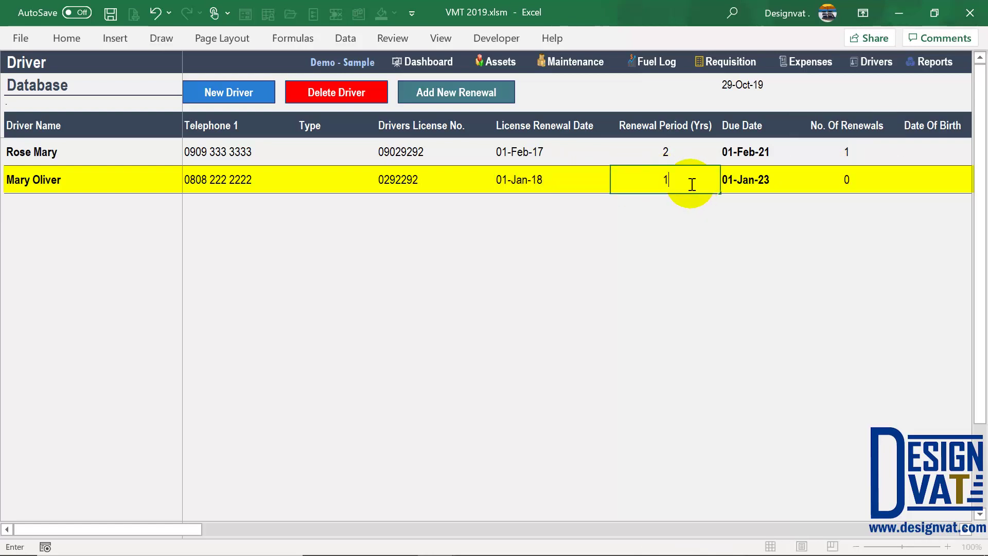
left_click(675, 201)
left_click(521, 181)
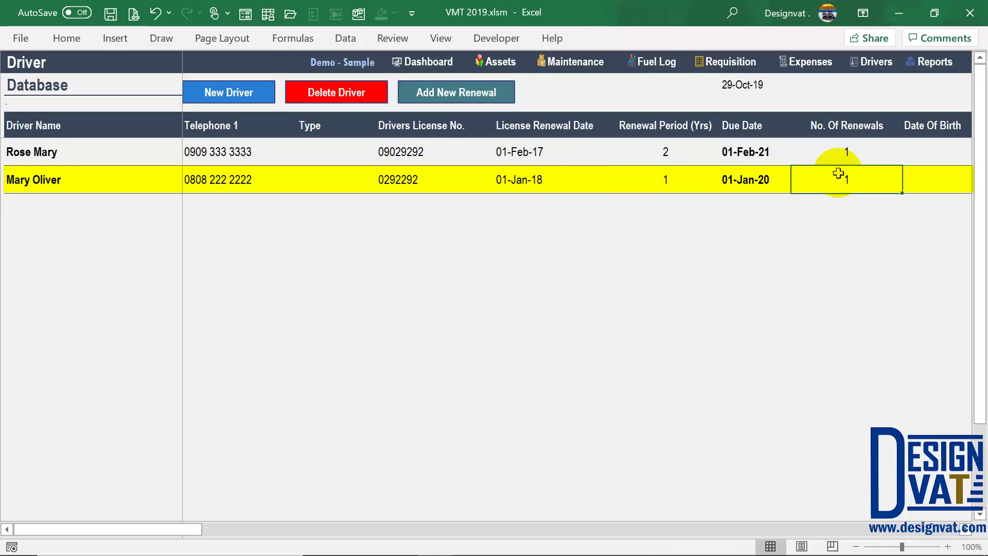
- Review both drivers' renewal dates, periods and counts, confirming the second's new 01-Jan-20 due date
left_click_drag(848, 149, 847, 177)
left_click_drag(667, 127, 666, 184)
left_click_drag(520, 125, 611, 198)
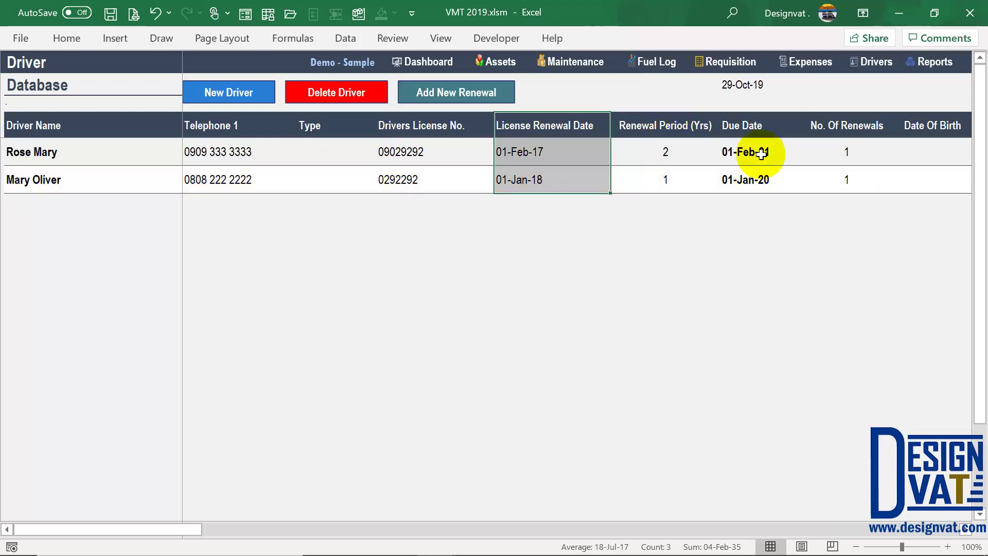
left_click(541, 154)
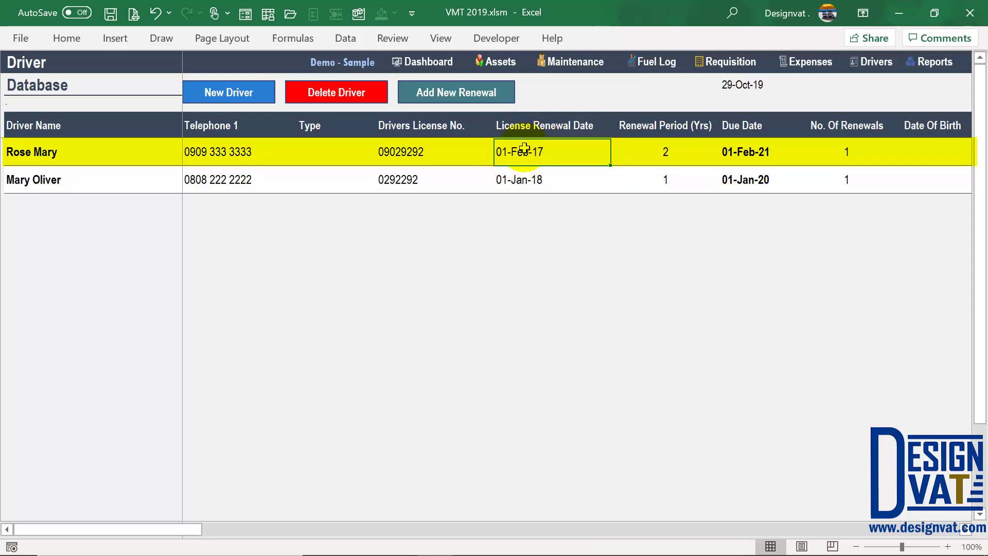
left_click_drag(684, 151, 682, 125)
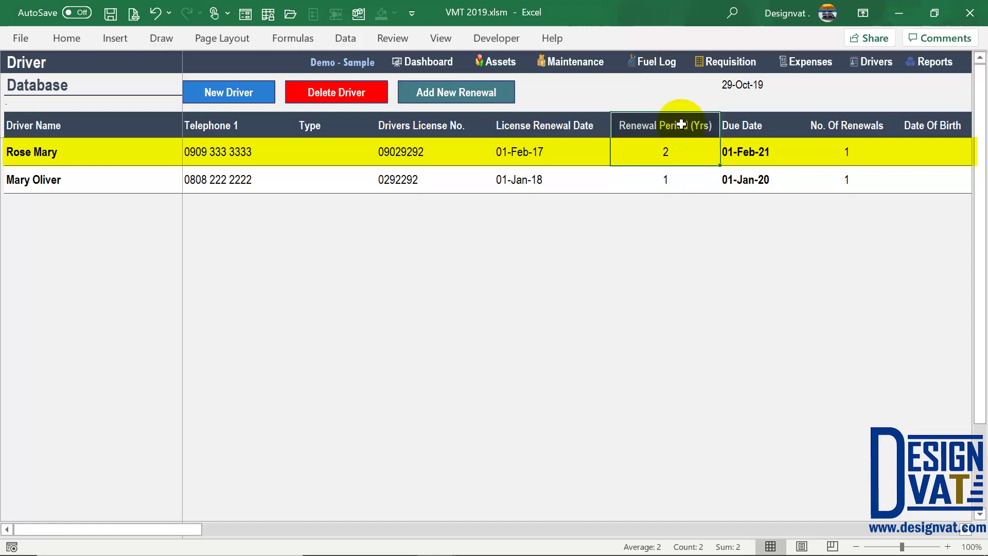
left_click(523, 151)
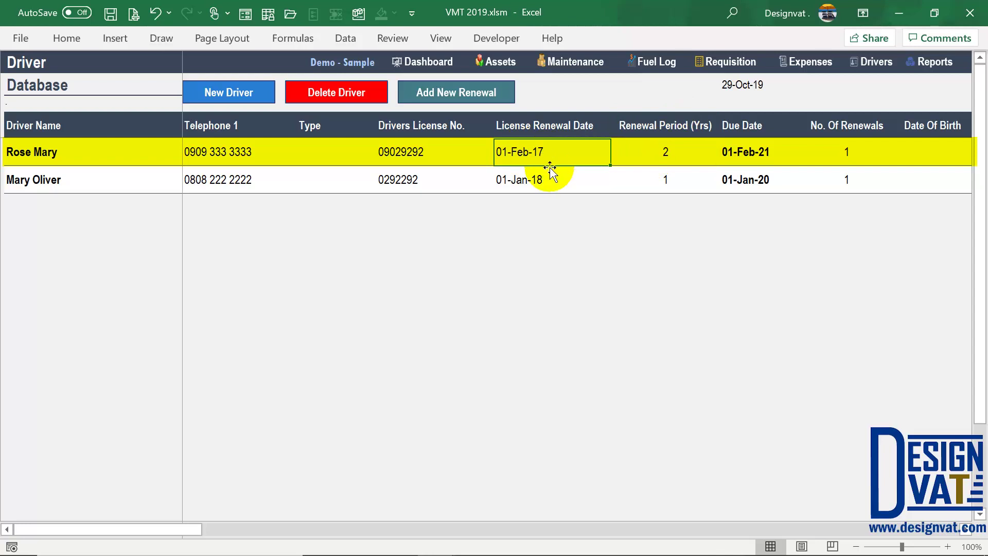
left_click_drag(572, 121, 569, 150)
left_click(763, 145)
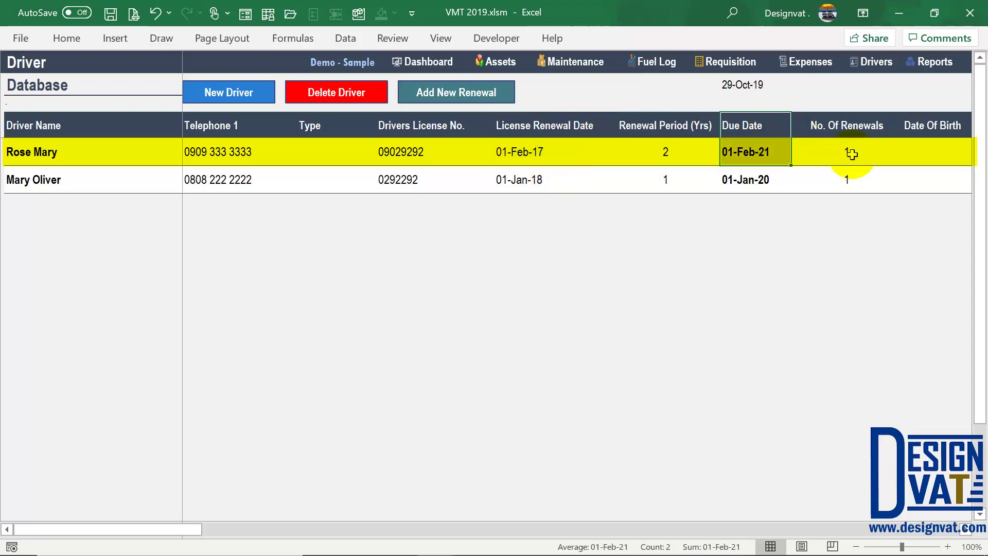
left_click_drag(846, 153, 844, 125)
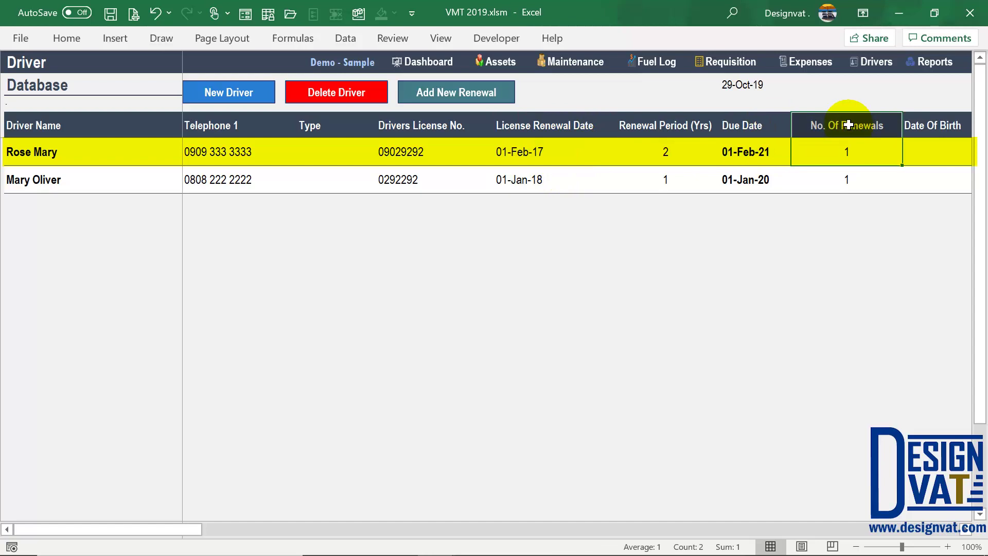
left_click(544, 176)
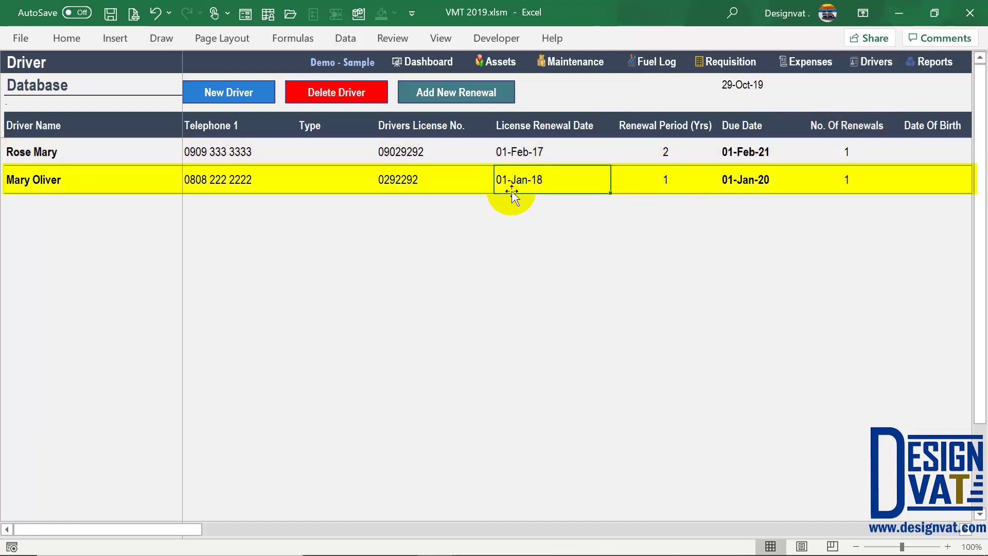
left_click(659, 181)
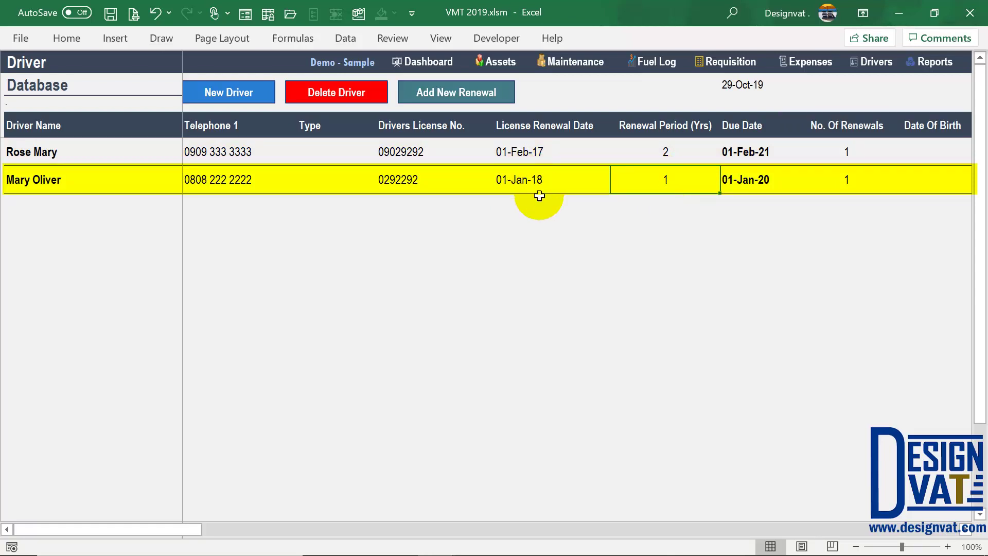
left_click(725, 177)
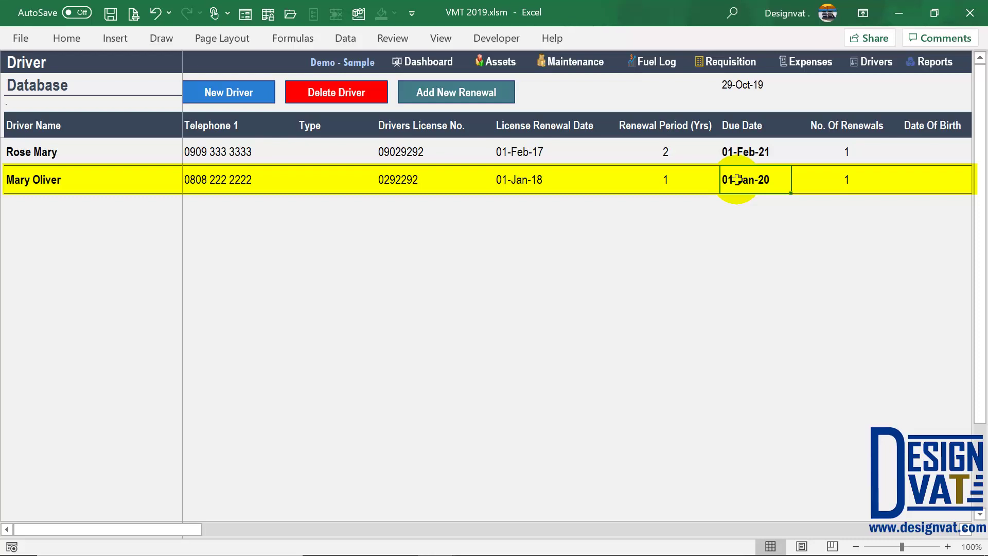
left_click(438, 92)
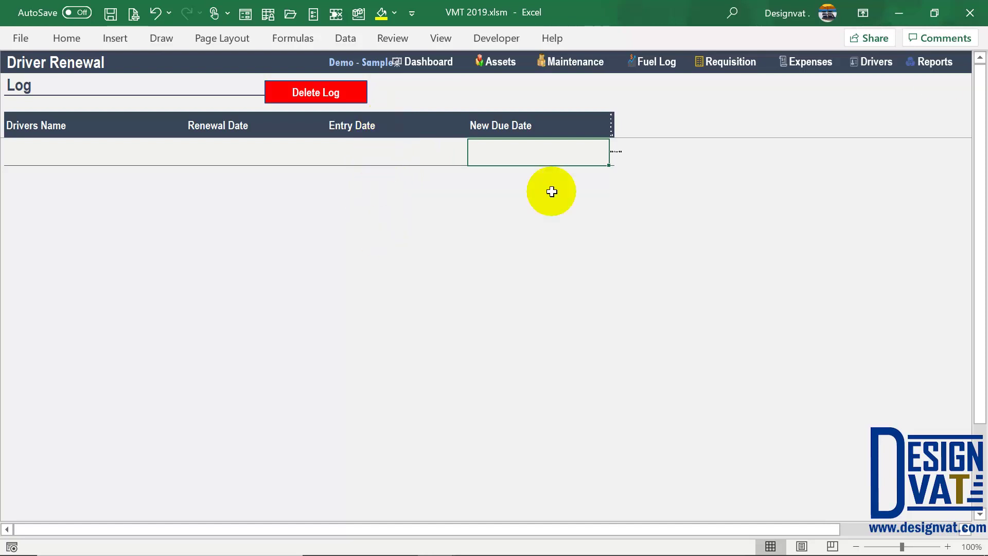
- Open the Alert Report's License Renewal Summary from Reports and dismiss the Please Select Driver prompt
left_click(927, 67)
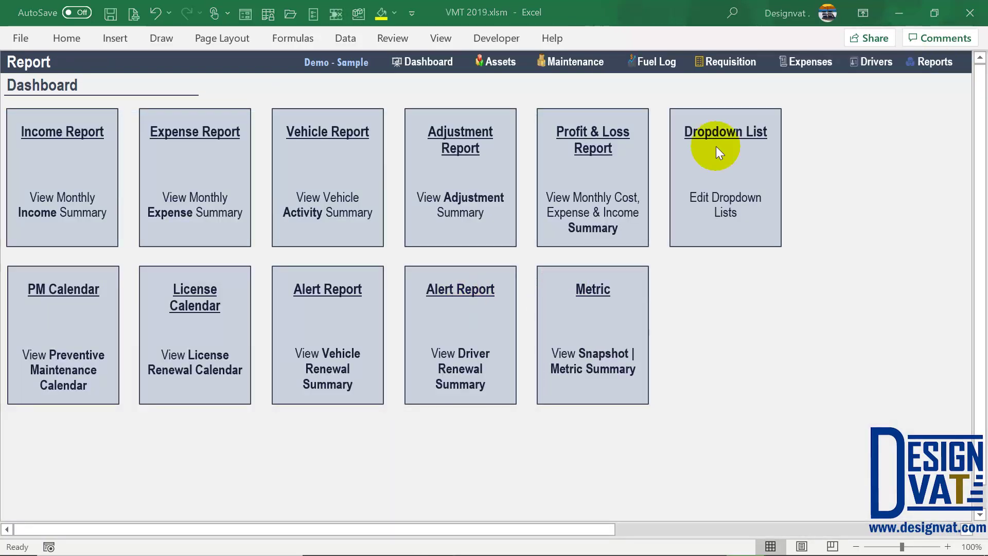
left_click(478, 309)
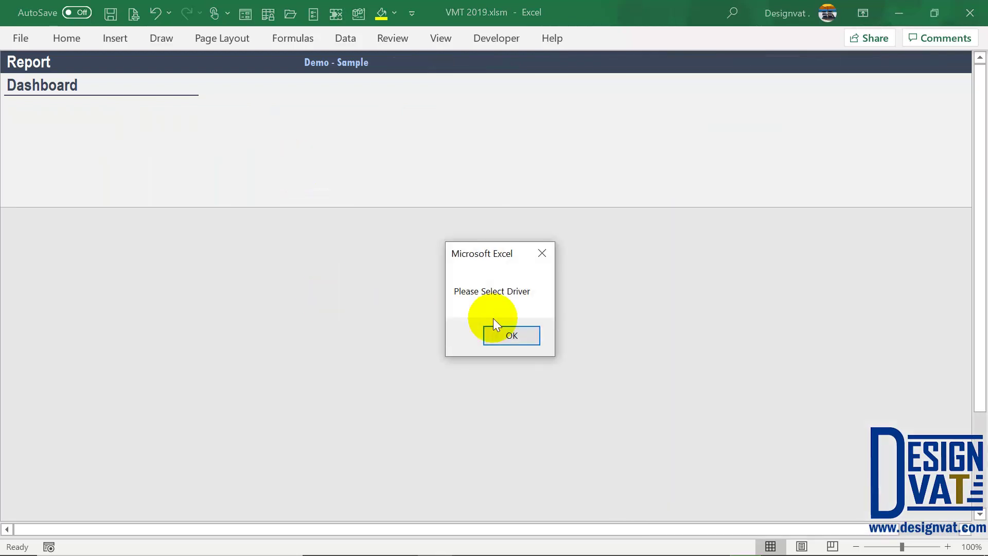
left_click(496, 335)
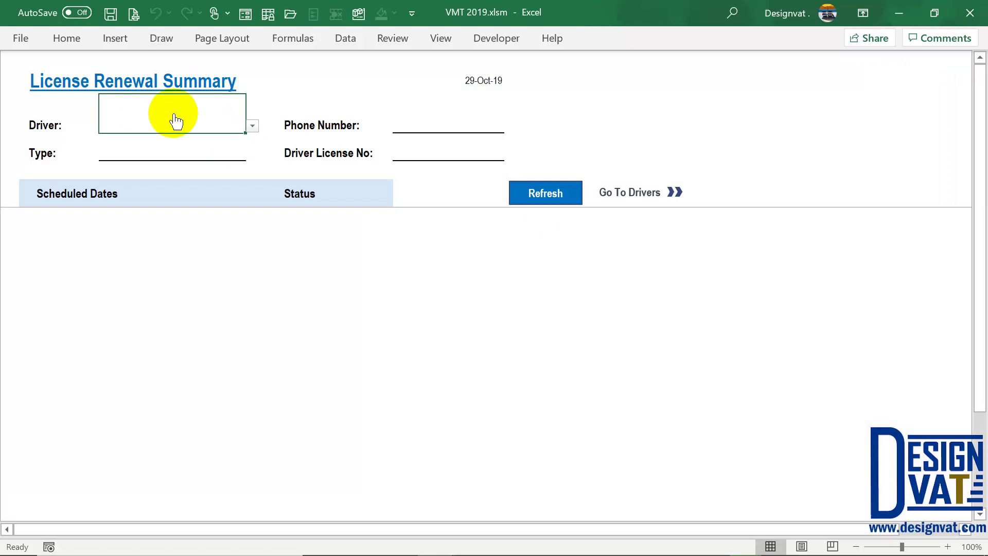
- Choose the first driver in the summary and check the phone, licence number and driver type fields
left_click(252, 125)
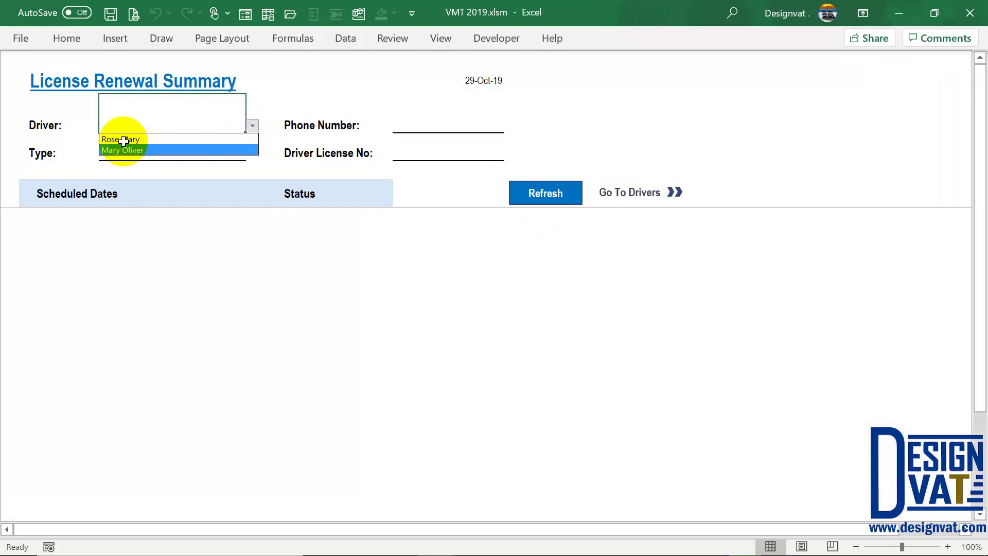
left_click(128, 139)
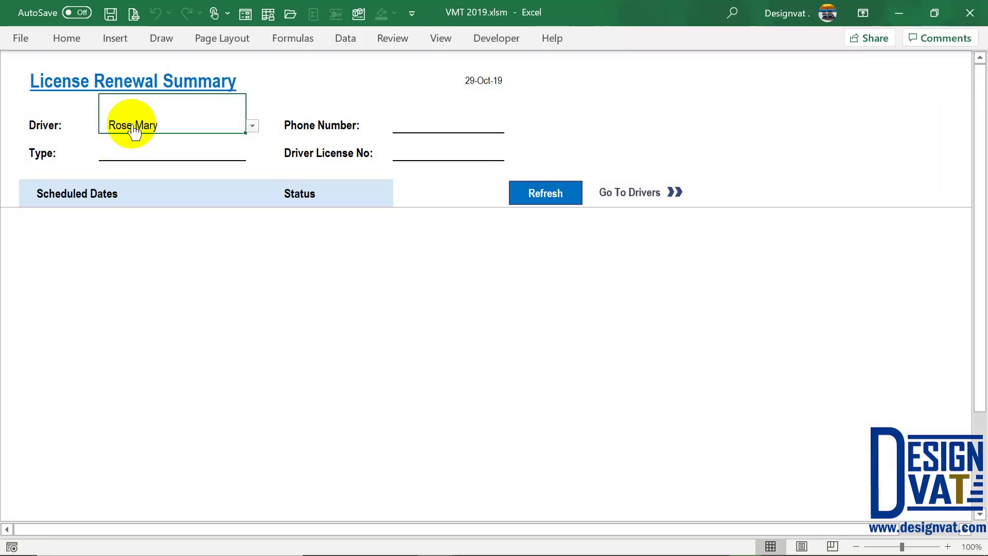
left_click(410, 125)
left_click(426, 147)
left_click(101, 154)
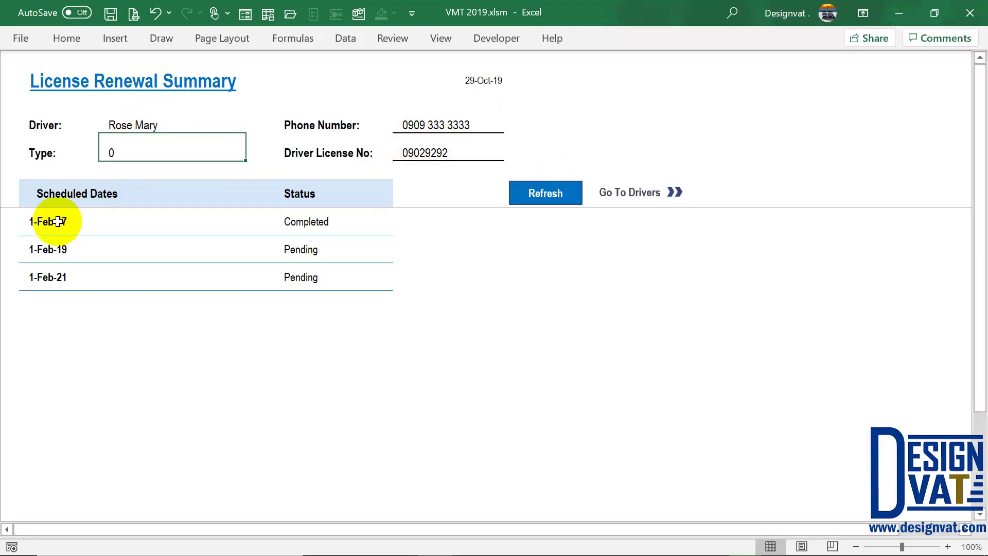
- Review the scheduled dates (1-Feb-17 Completed; 1-Feb-19, 1-Feb-21 Pending), then go to the Driver Database
left_click(63, 222)
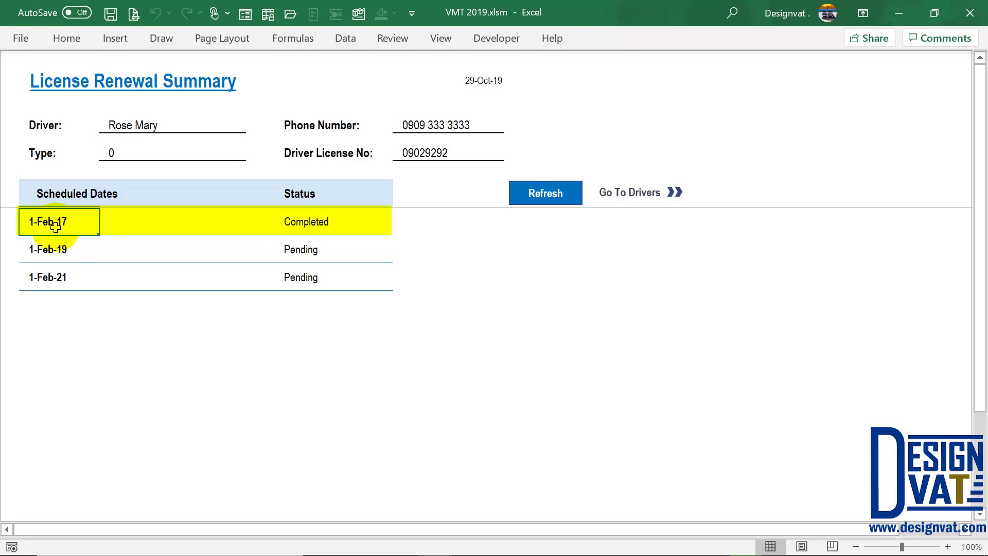
left_click_drag(304, 222, 85, 214)
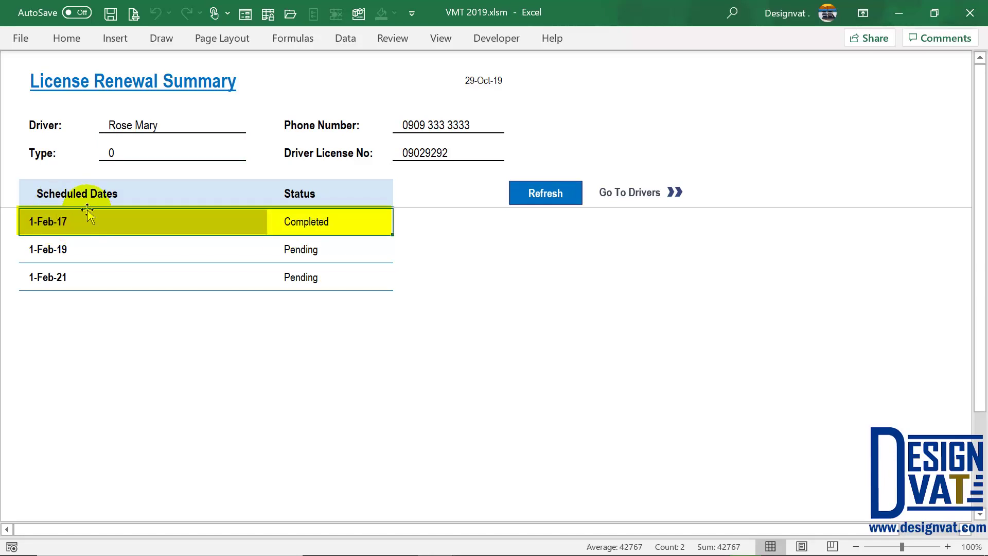
mouse_move(87, 219)
left_mouse_down()
mouse_move(77, 194)
mouse_move(77, 221)
left_mouse_up()
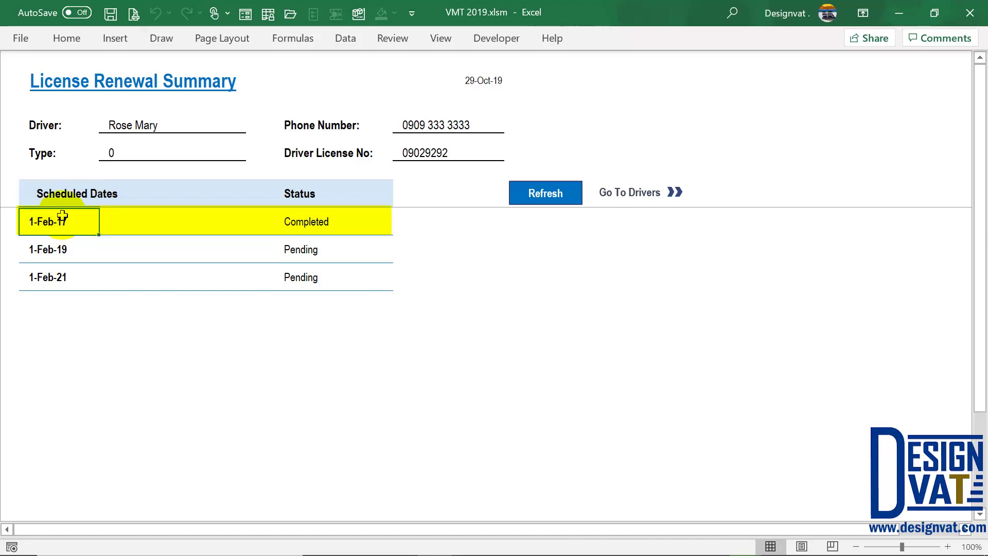
left_click(64, 253)
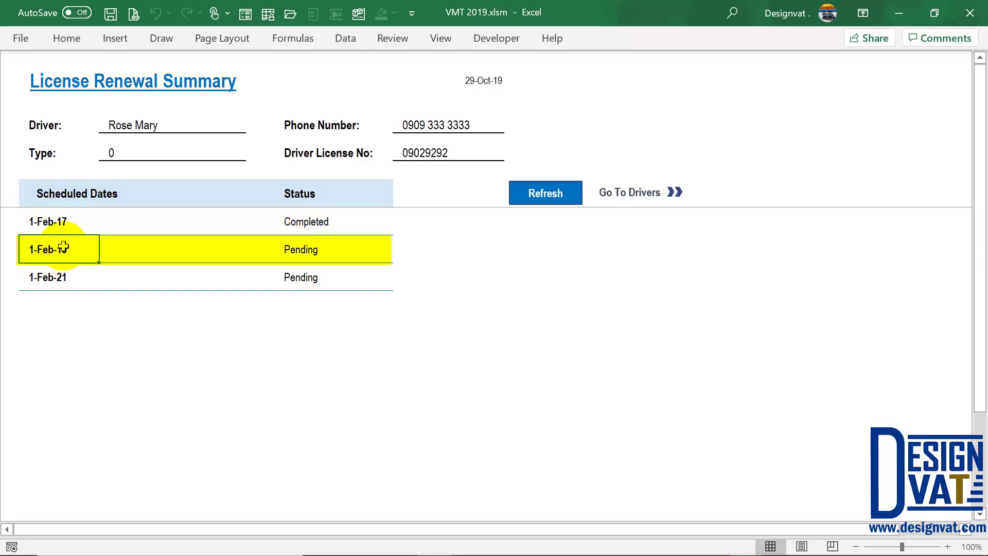
left_click(303, 249)
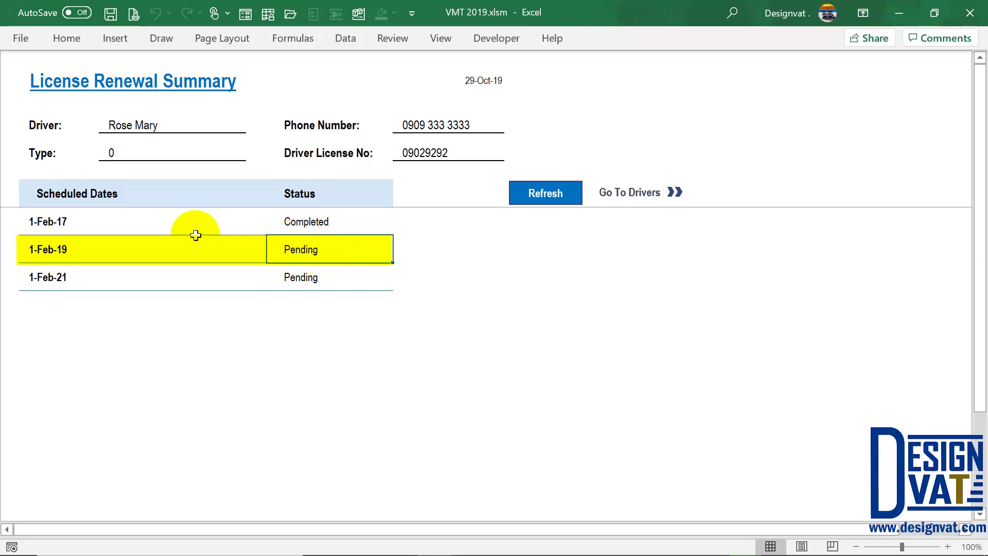
left_click(73, 277)
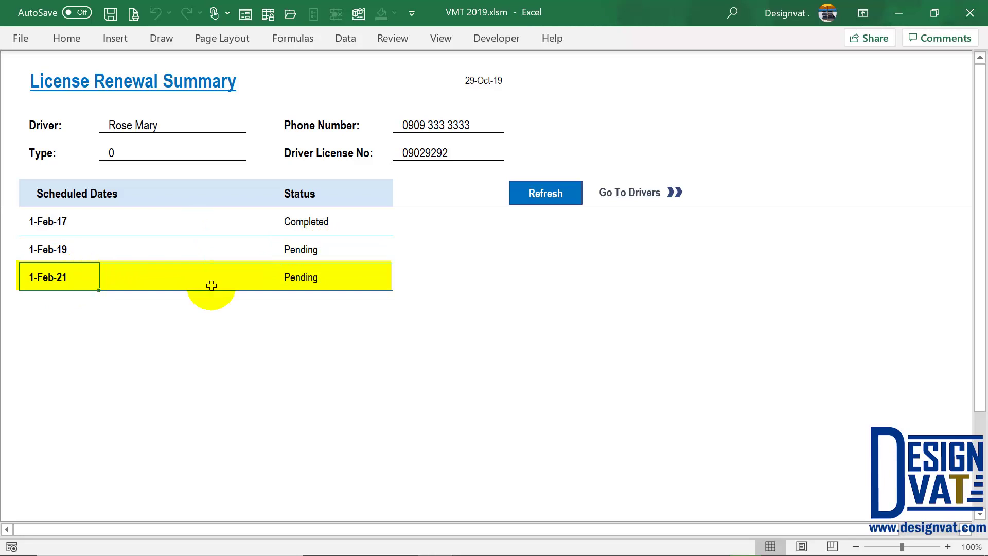
left_click(226, 280)
left_click(310, 269)
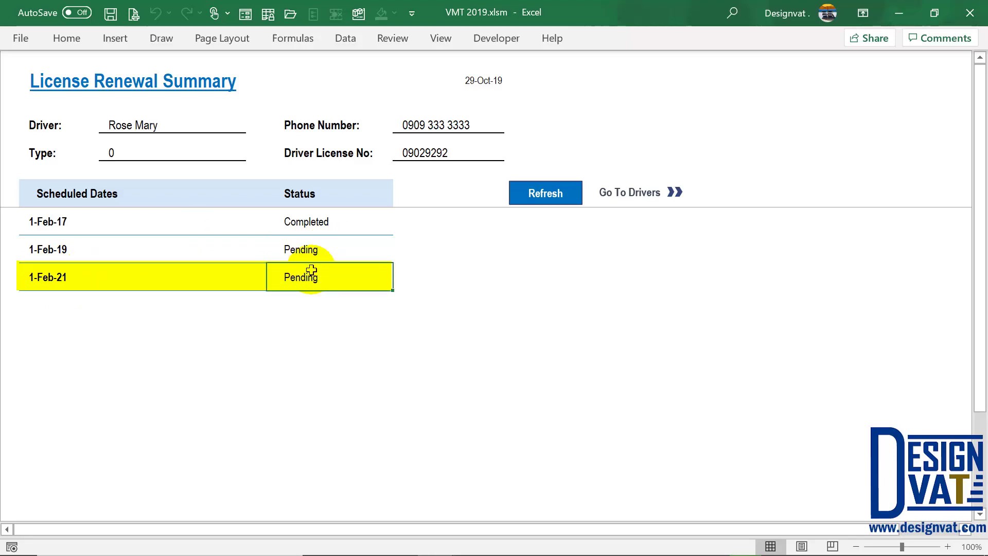
left_click_drag(316, 221, 41, 280)
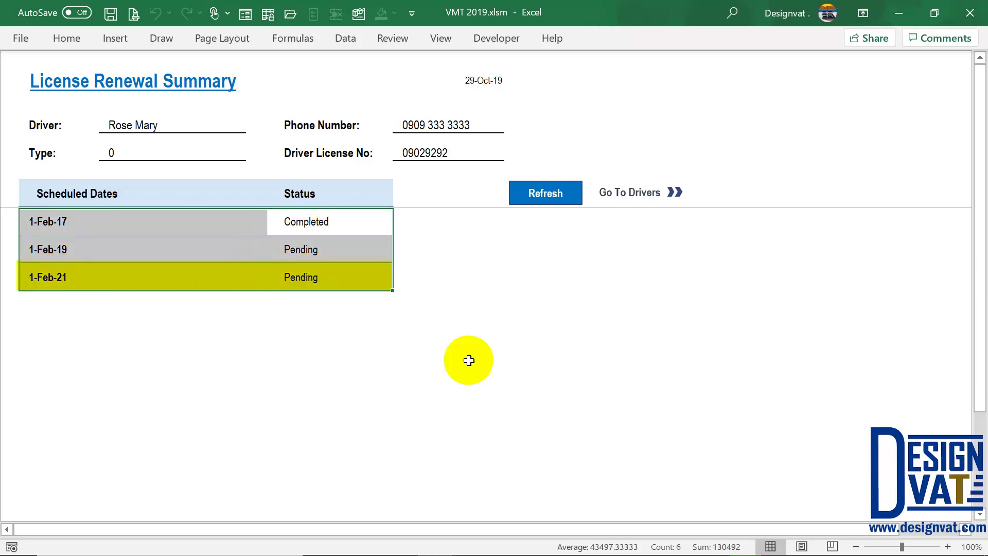
left_click_drag(353, 257, 324, 276)
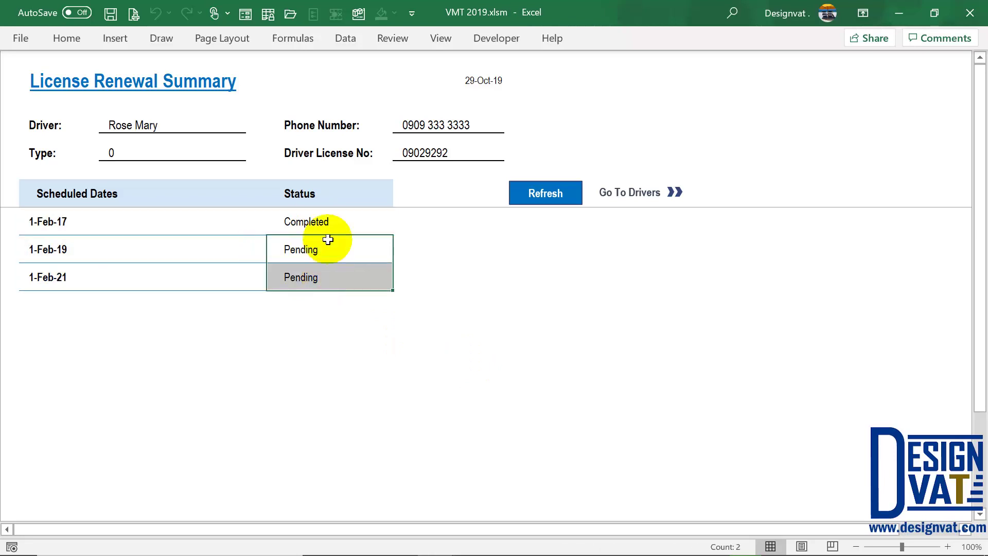
left_click(631, 193)
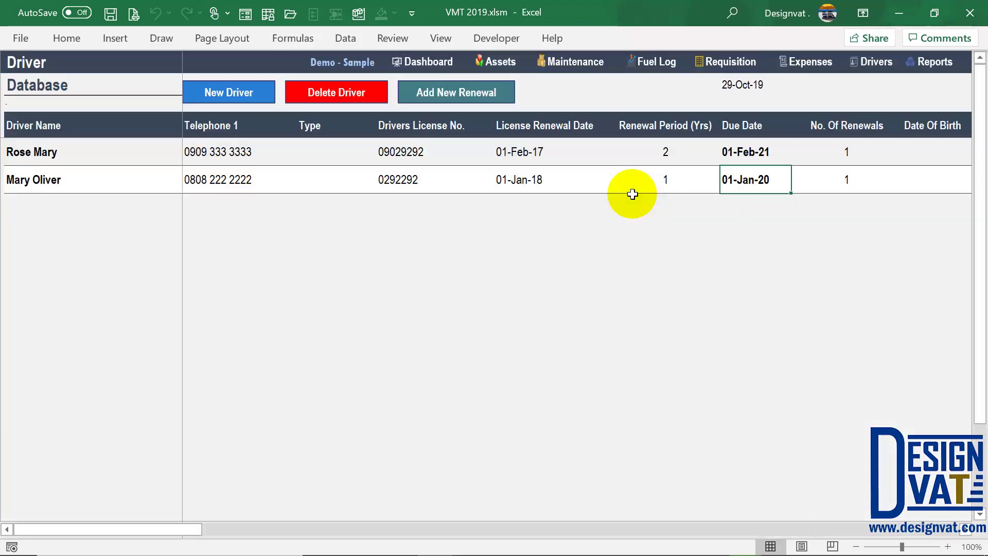
- In the Driver Renewal Log, enter the first driver's name in the Drivers Name cell
left_click(438, 99)
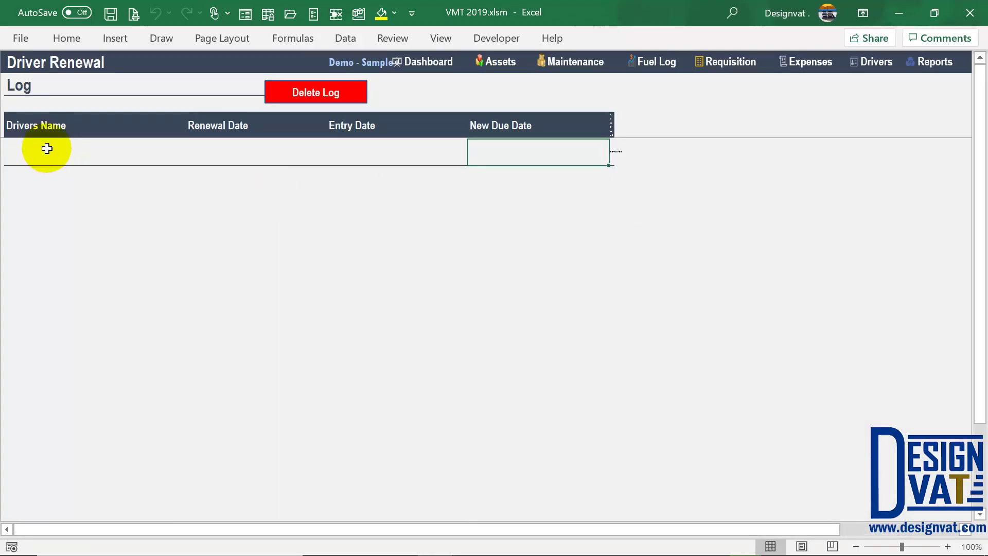
left_click(165, 156)
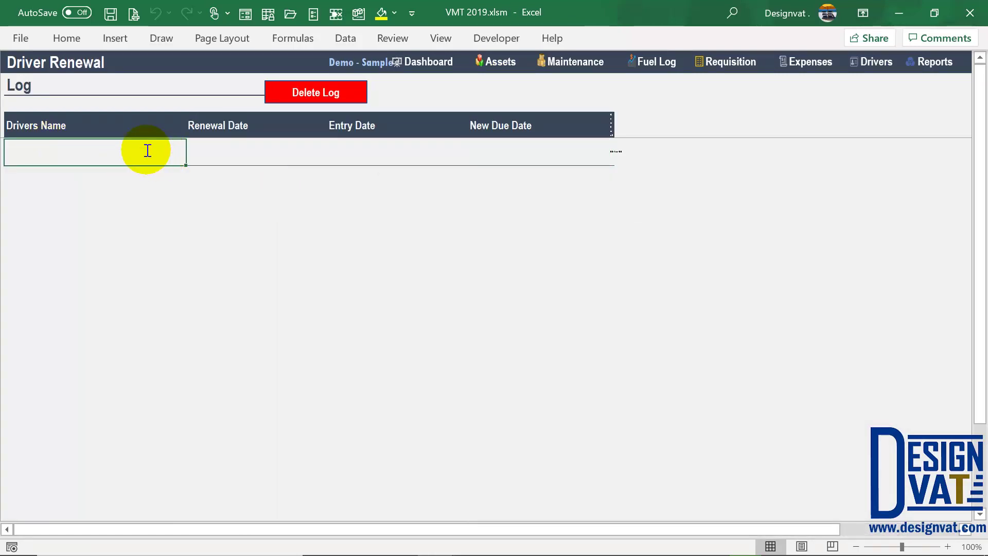
double_click(148, 150)
key("Return")
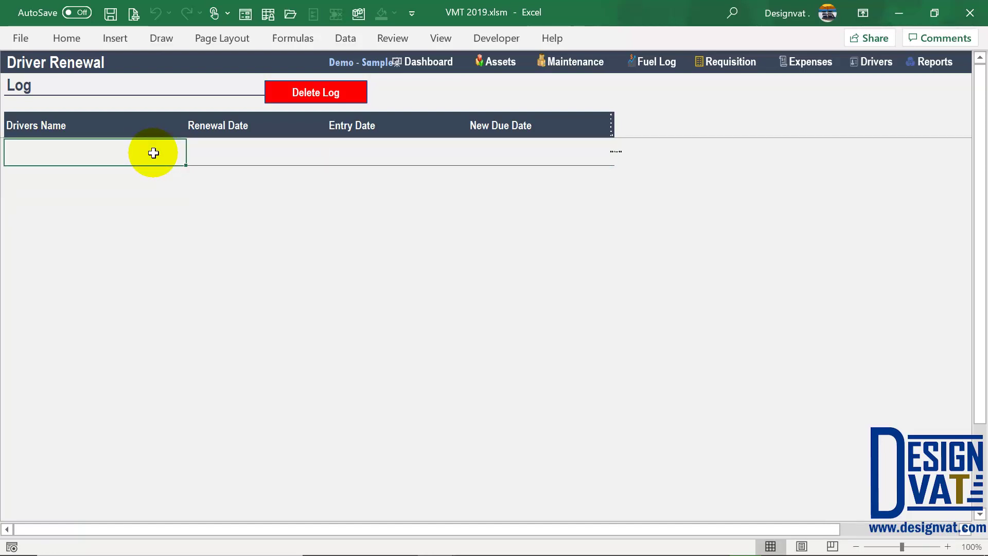
double_click(153, 153)
type("Rose")
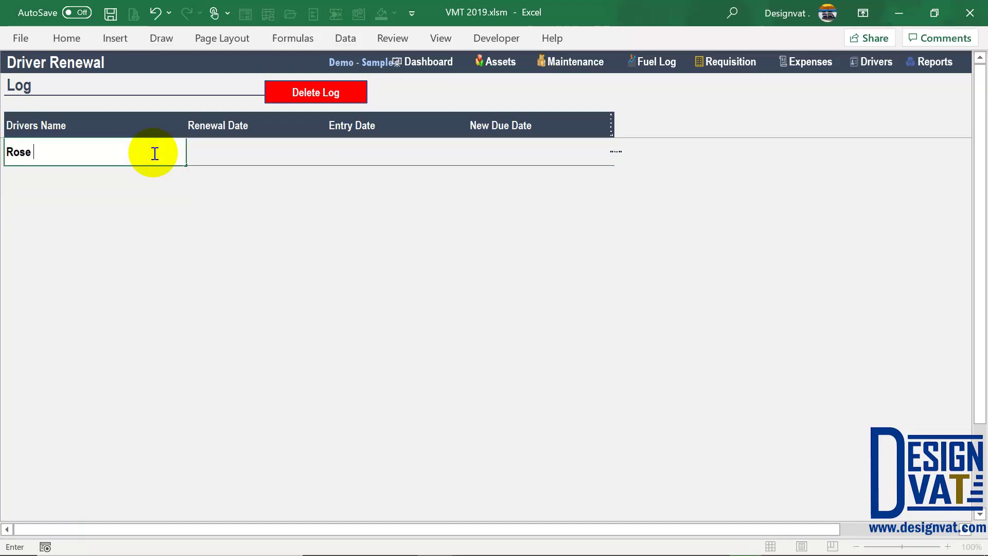
type(" Mary")
left_click(268, 149)
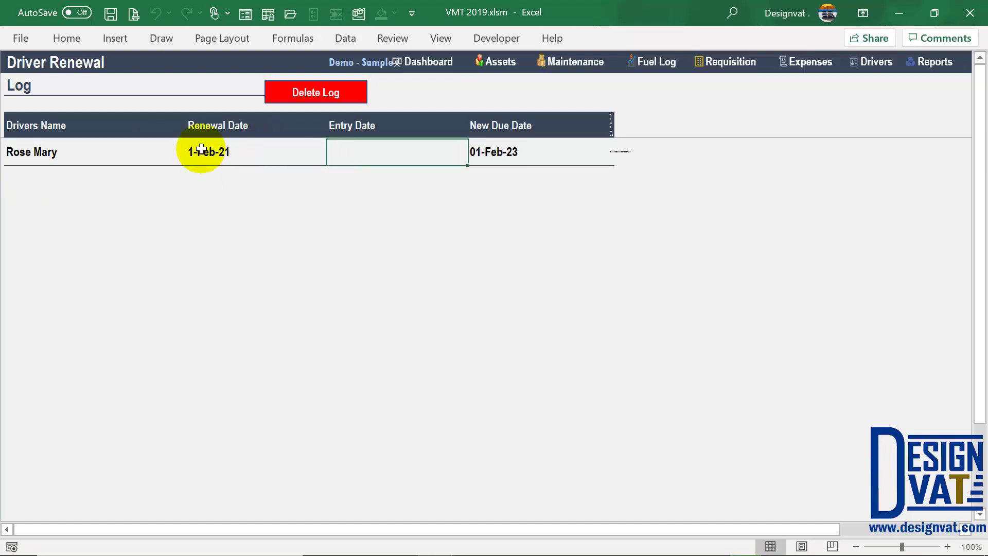
- Check the entry's 1-Feb-21 renewal date, leave it unchanged, and return to the Driver Database
left_click(40, 155)
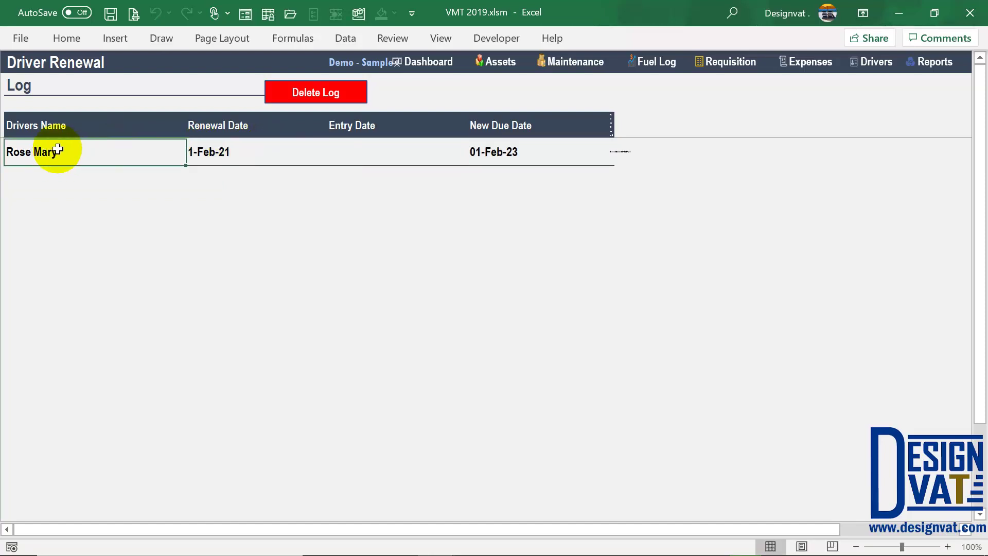
left_click(253, 155)
left_click_drag(235, 126, 238, 150)
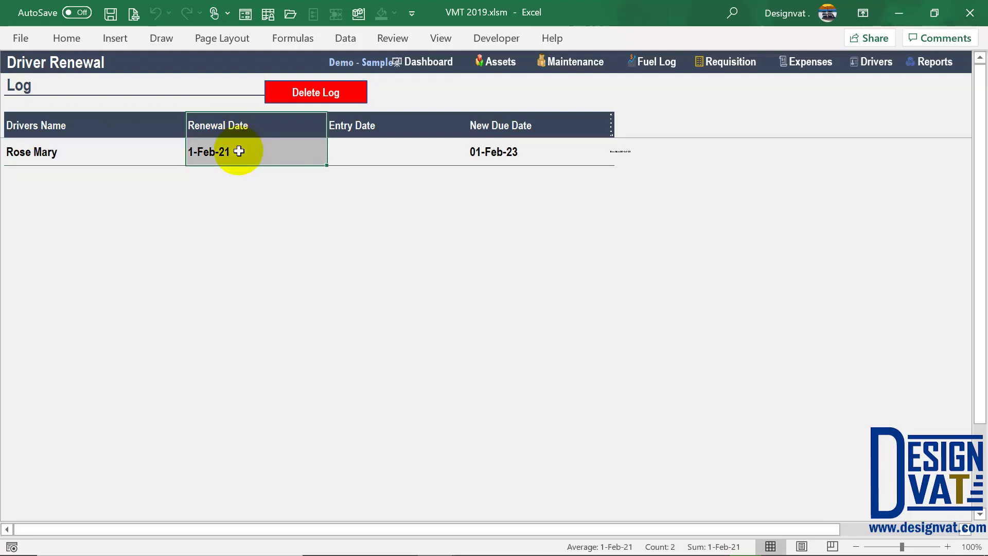
left_click(206, 157)
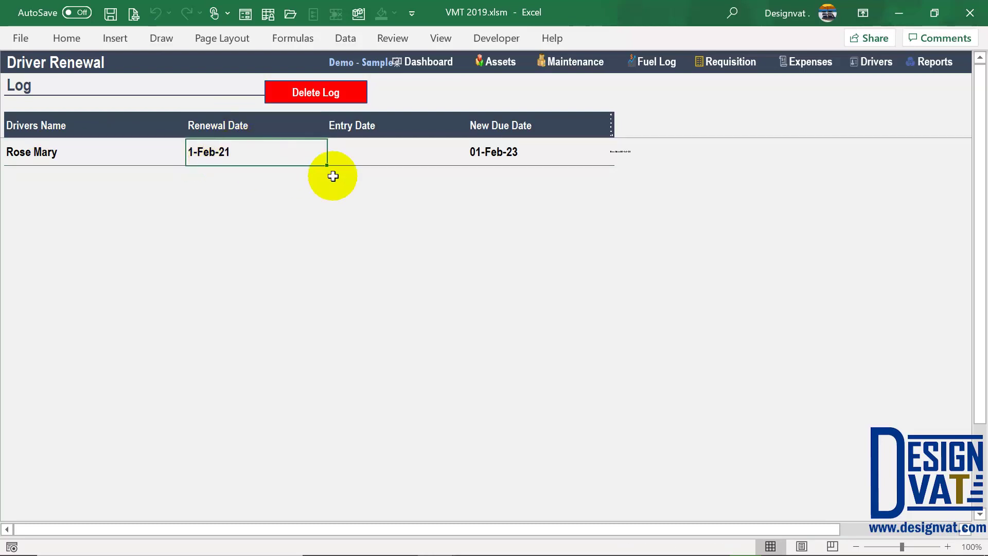
double_click(254, 152)
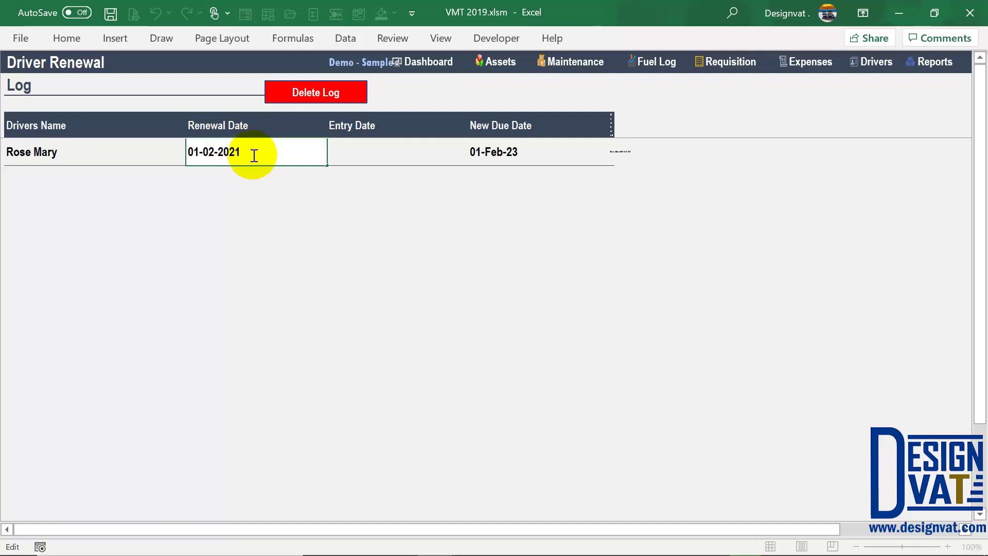
key("Escape")
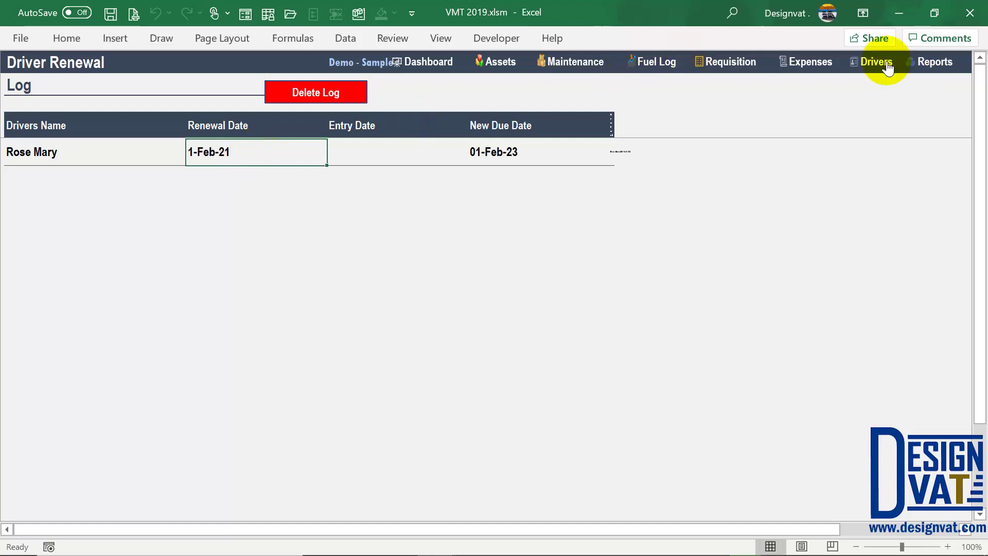
left_click(885, 59)
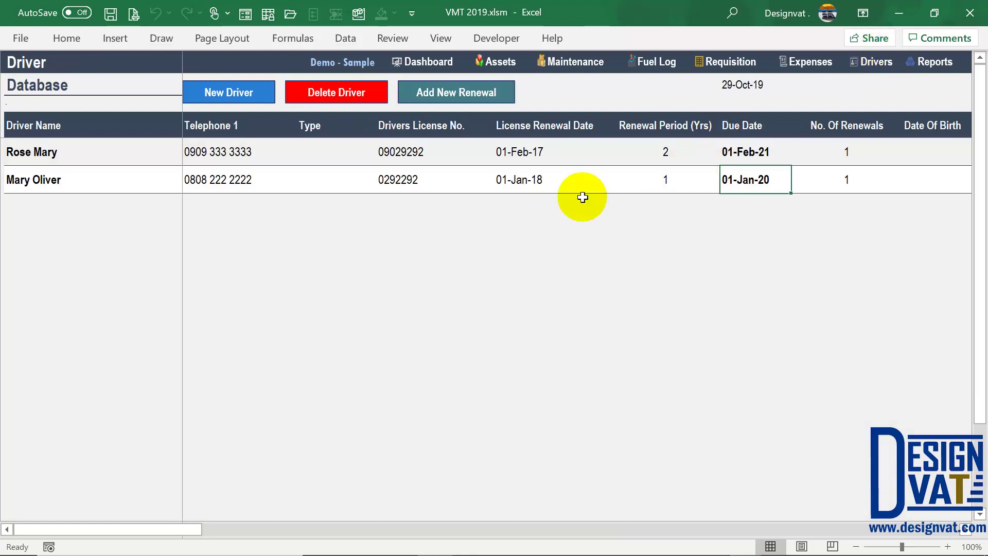
- Change the first driver's log entry to renewal date 1-Feb-19 and stamp entry date 29-Oct-19 with Ctrl+;
left_click(517, 179)
left_click(512, 154)
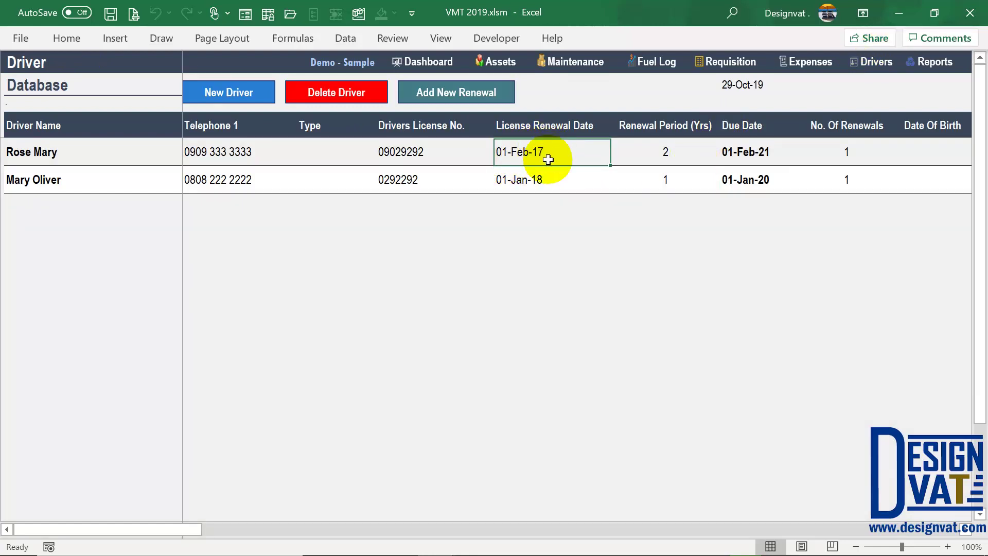
left_click(502, 88)
double_click(267, 149)
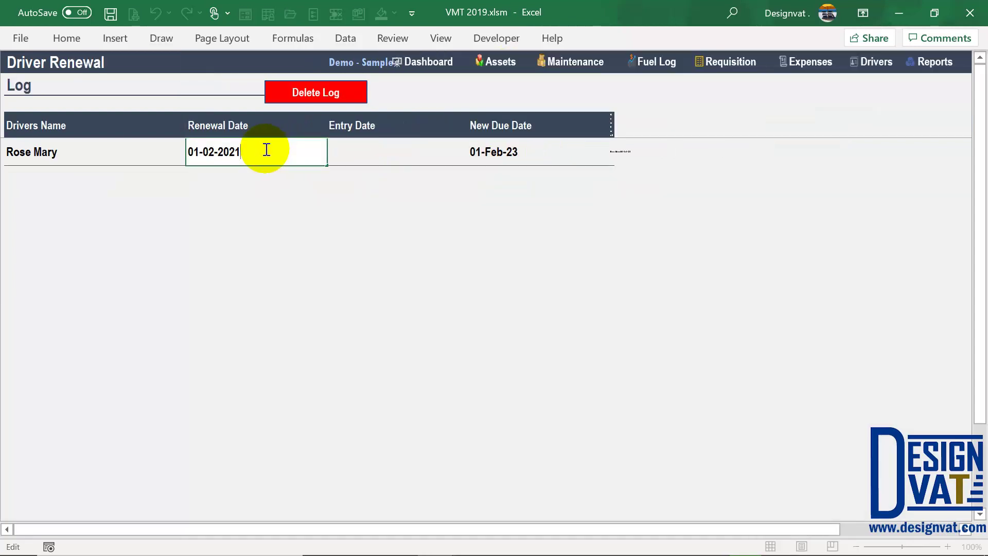
left_click(376, 158)
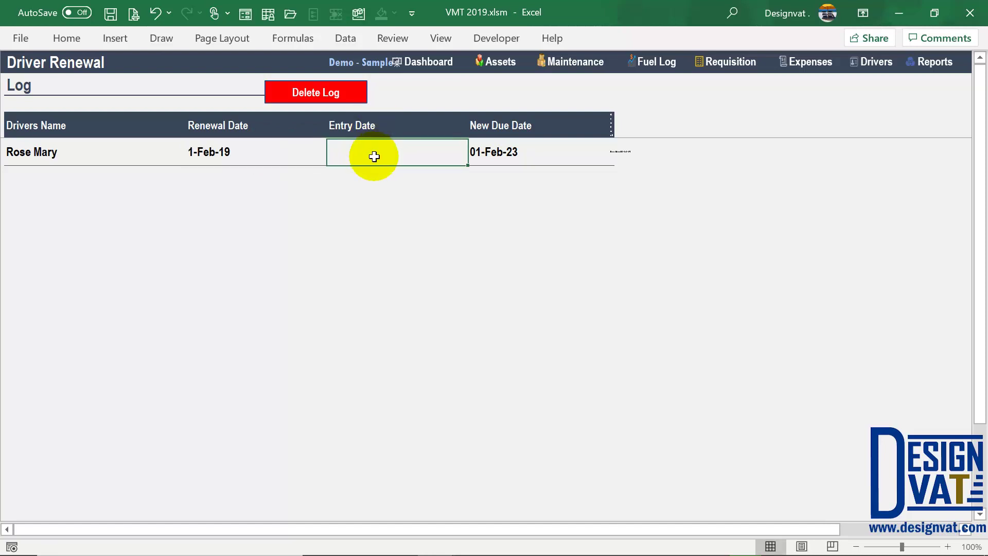
key("ctrl+semicolon")
key("Return")
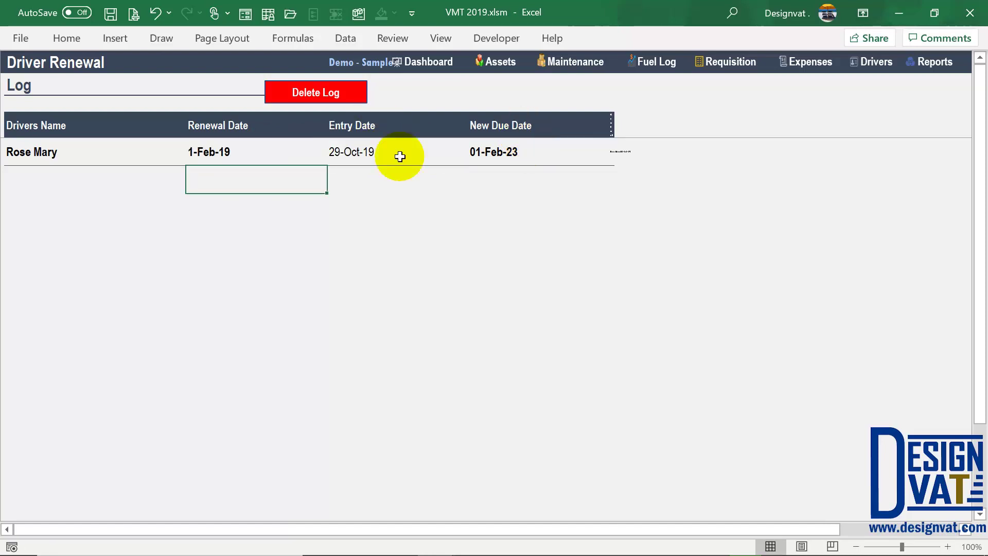
left_click_drag(242, 126, 238, 155)
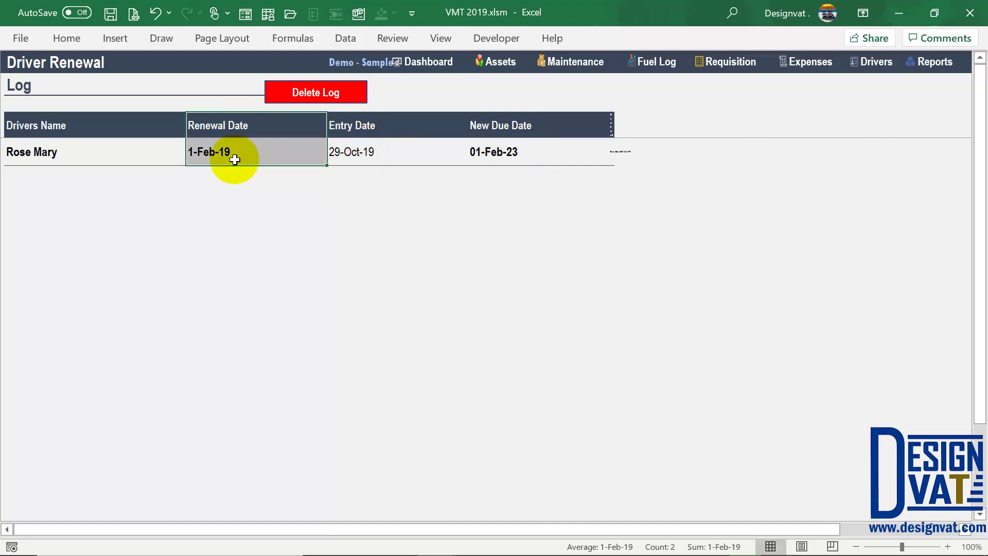
left_click(939, 73)
- Refresh the License Renewal Summary so 1-Feb-19 shows Completed and 1-Feb-21 stays Pending
left_click(467, 302)
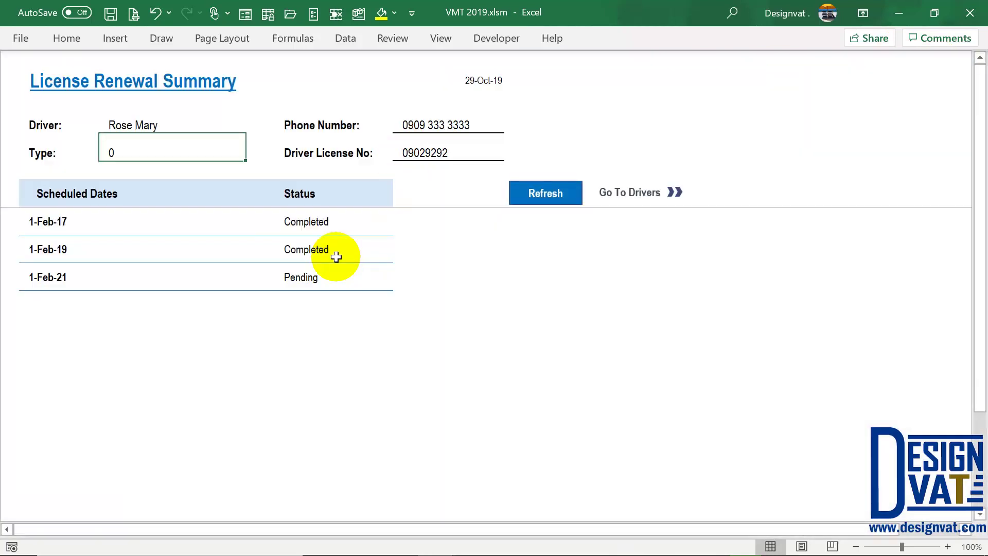
left_click(336, 257)
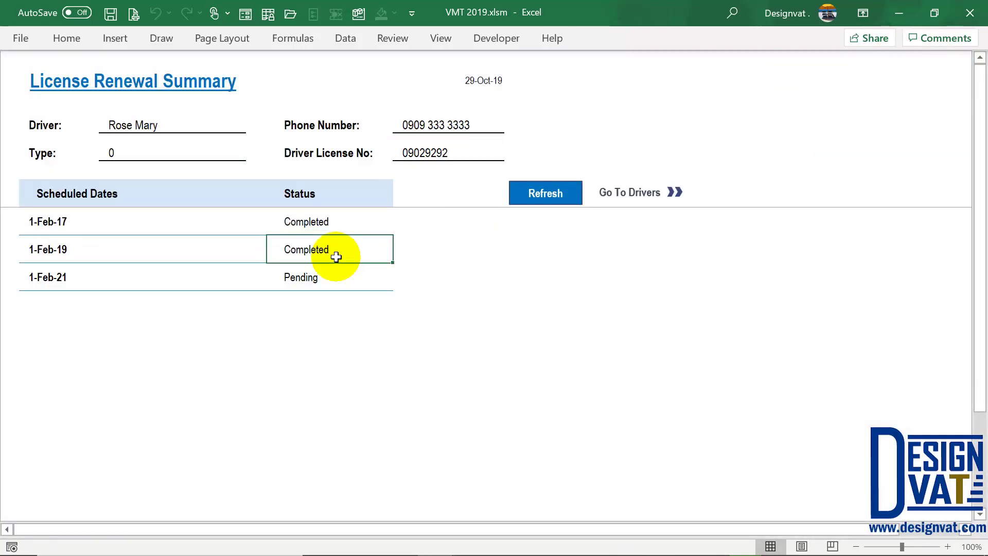
left_click(512, 193)
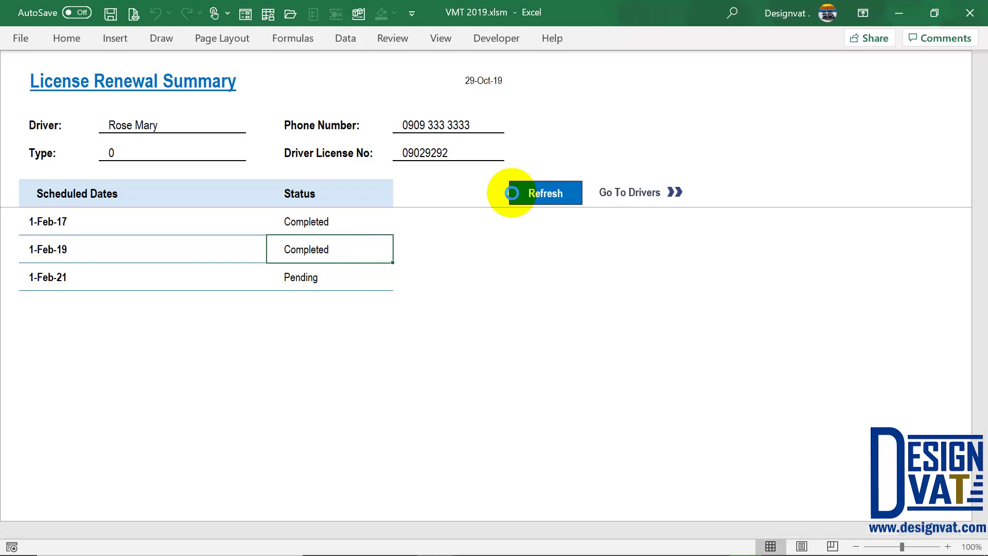